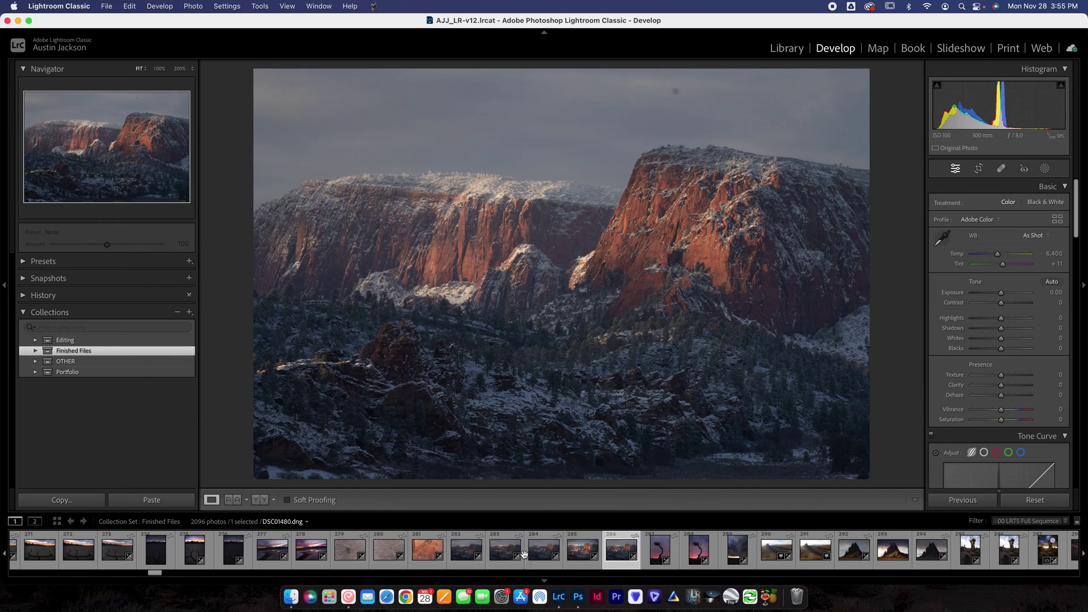
Compare the light on the snowy red cliffs across the neighbouring frames of the same scene.
left_click(532, 555)
left_click(503, 555)
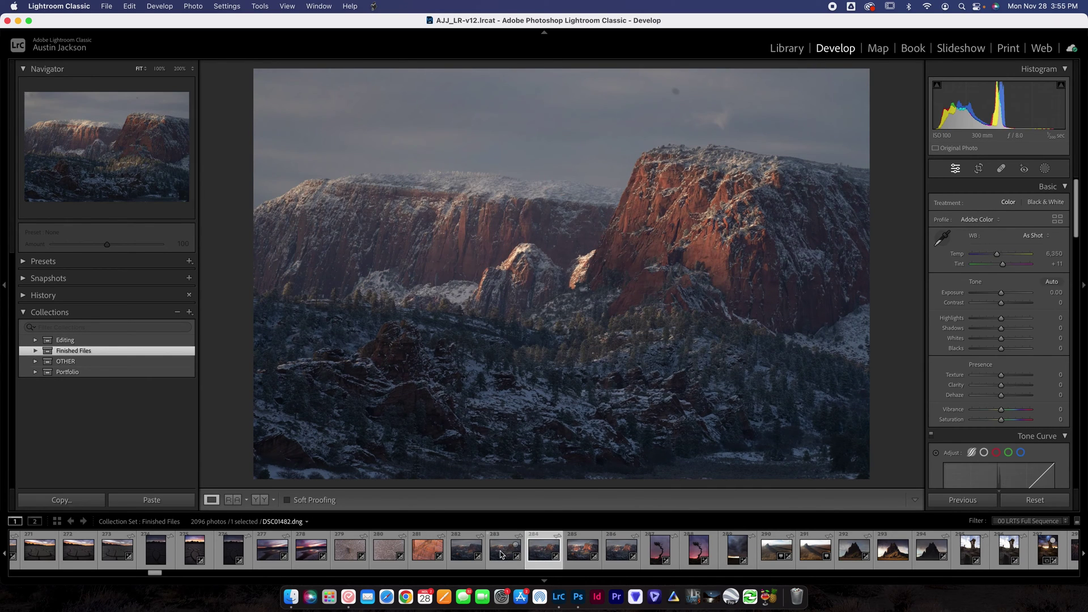
left_click(465, 554)
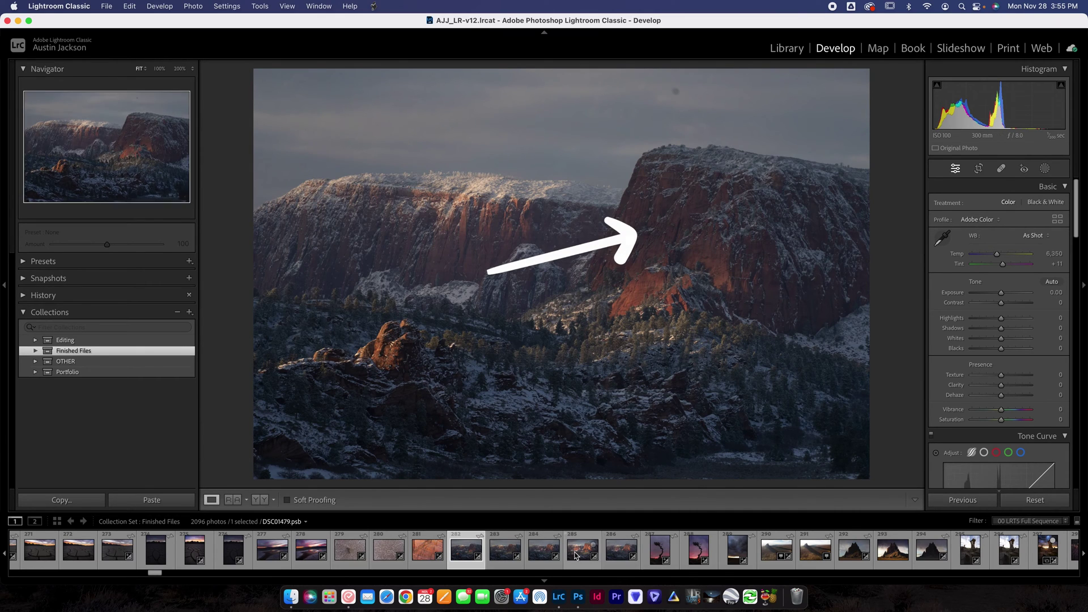
left_click(545, 553)
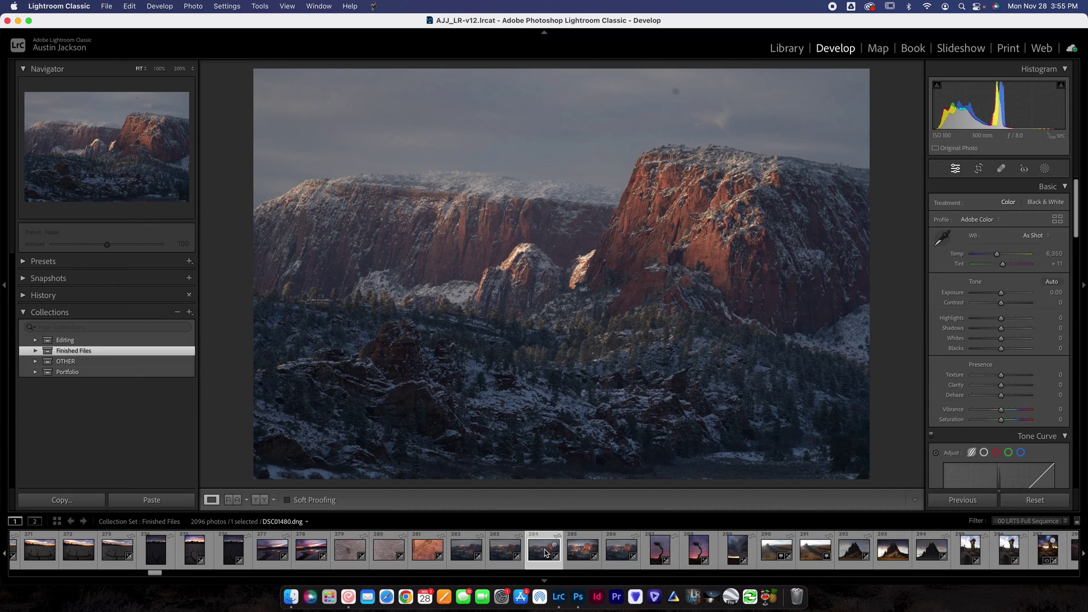
Select frames DSC01479, DSC01480, DSC01482 and DSC01483 together and open them as layers in one Photoshop document.
left_click(460, 553)
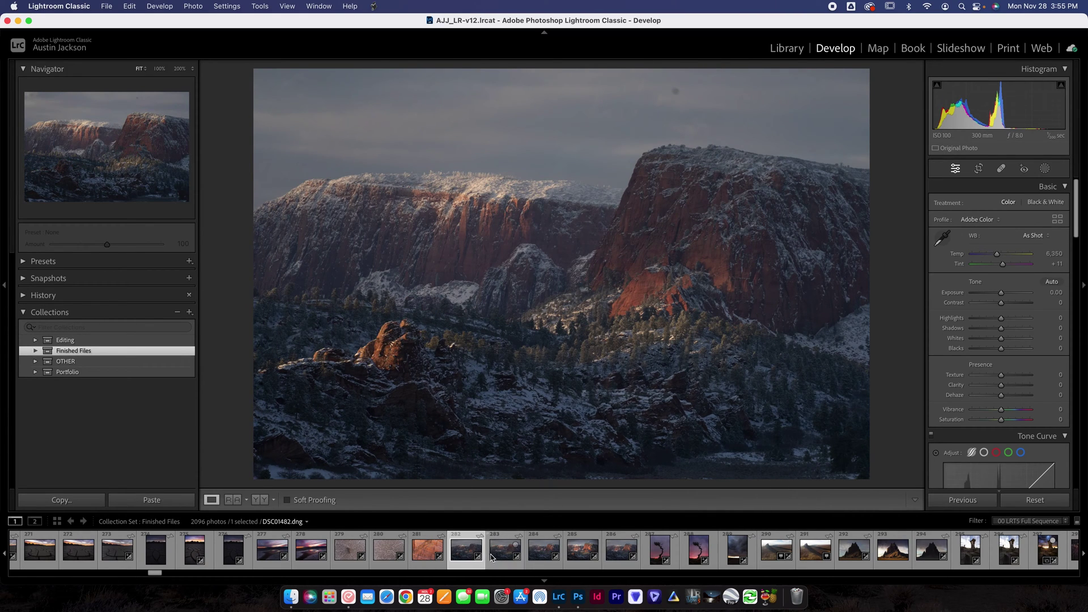
left_click(491, 553, "super")
left_click(543, 553, "super")
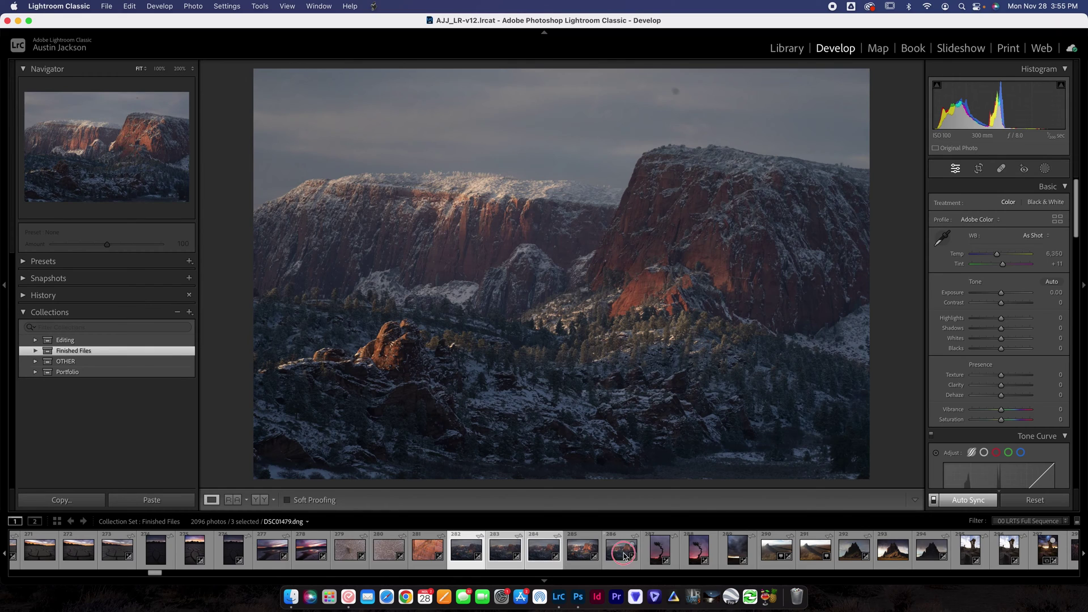
left_click(624, 553, "super")
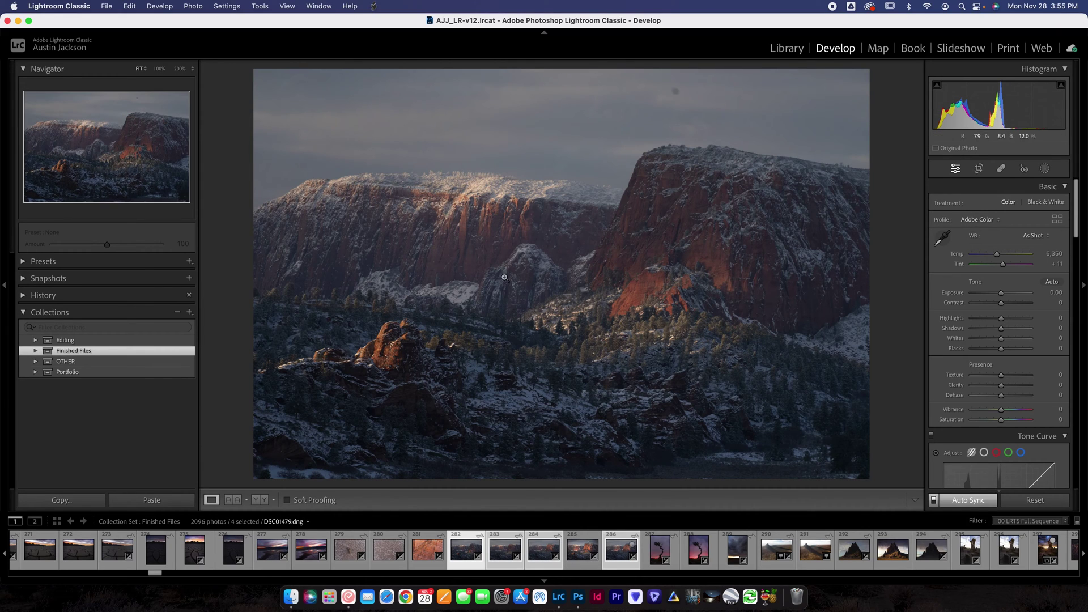
left_click(194, 7)
mouse_move(205, 70)
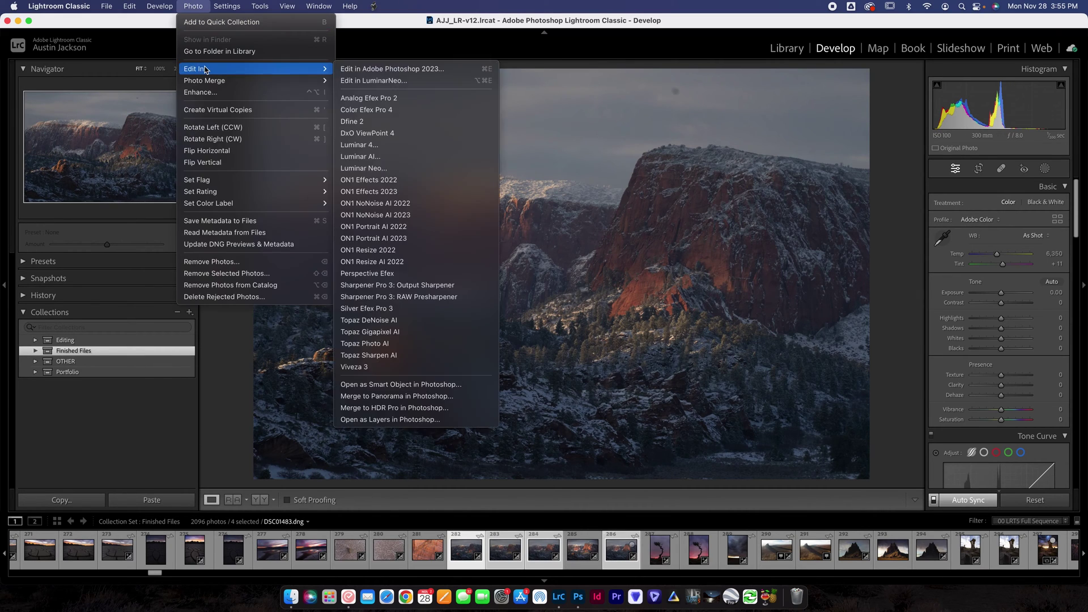
left_click(362, 420)
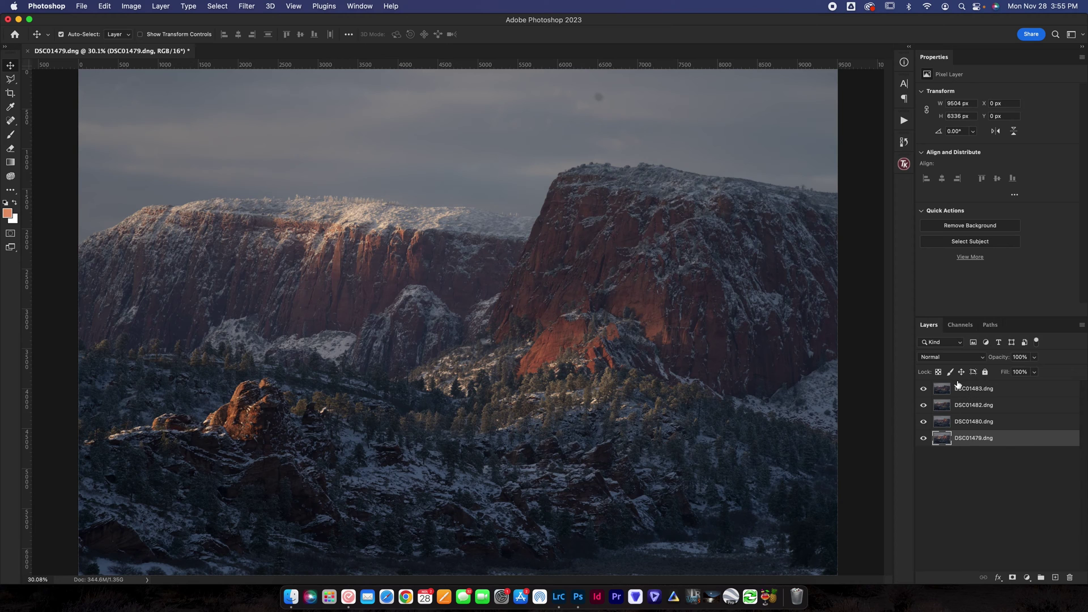
Switch the visibility of the four layers off and on to compare the light each frame contributes.
left_click(923, 389)
left_click(923, 389)
left_click(923, 406)
left_click(924, 422)
left_click(924, 422)
left_click(923, 405)
left_click(923, 388)
left_click(923, 389)
left_click(924, 405)
left_click(924, 421)
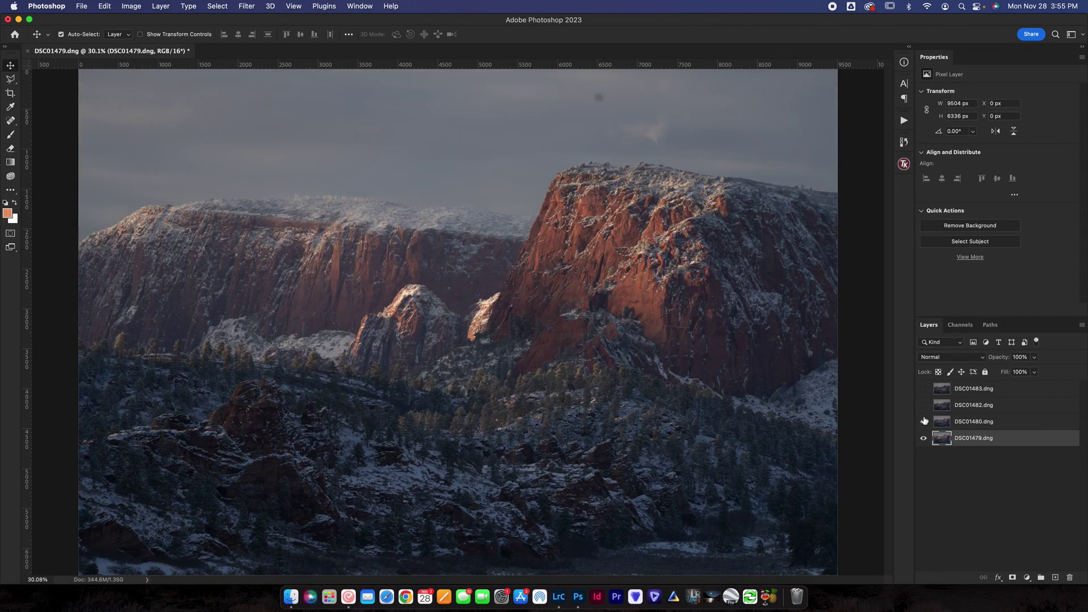
left_click(923, 438)
left_click(924, 438)
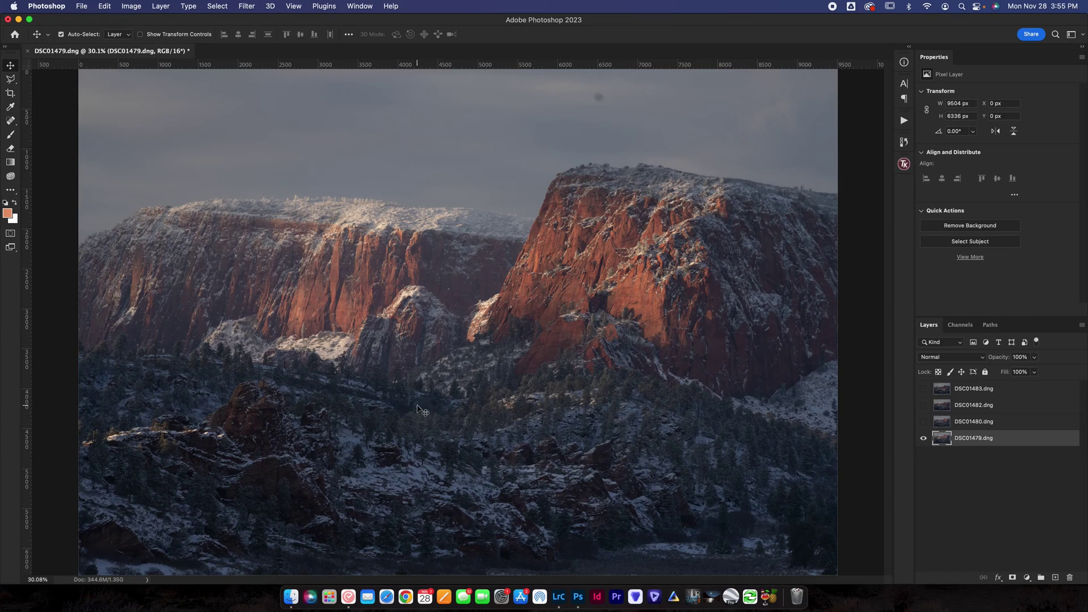
Examine the central trees at about 200% while switching the layers' visibility to check whether the frames line up.
left_click_drag(472, 397, 551, 412)
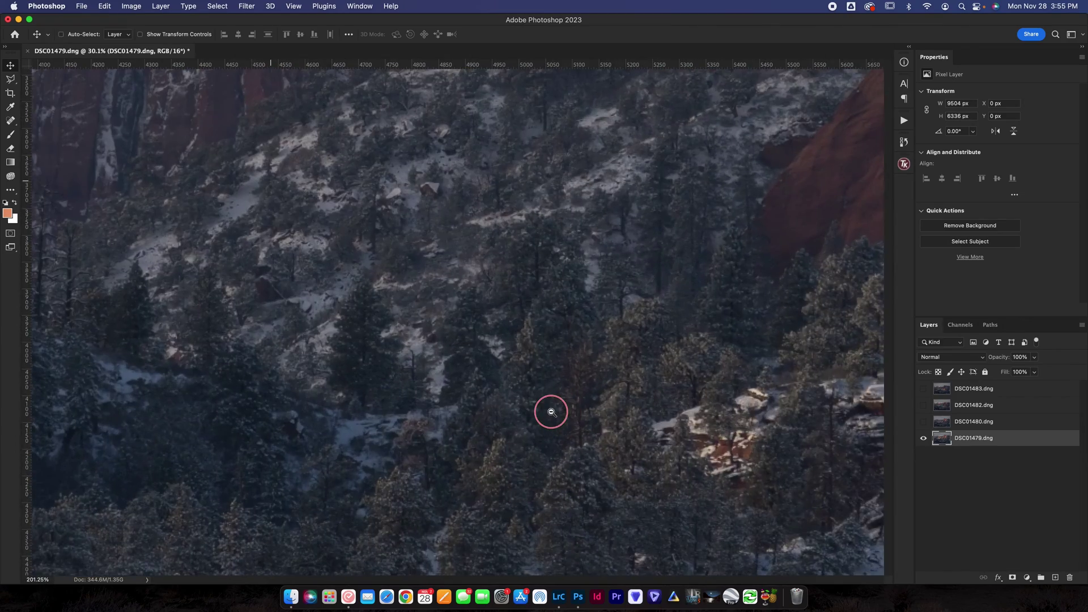
left_click(924, 422)
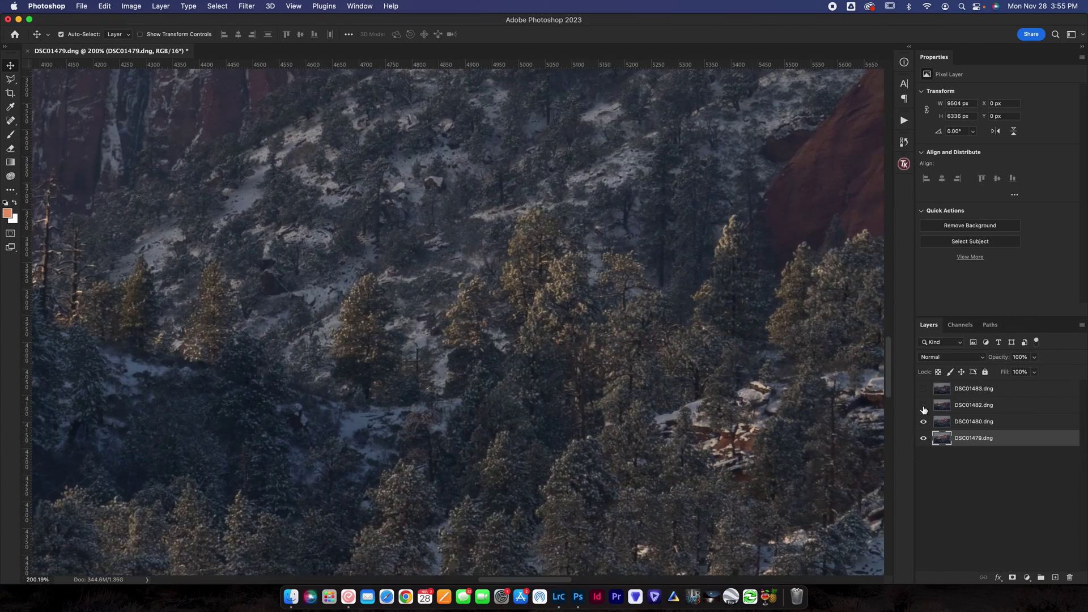
left_click(924, 406)
left_click(924, 389)
left_click(924, 389)
left_click(924, 406)
left_click(924, 405)
left_click(925, 422)
left_click(924, 405)
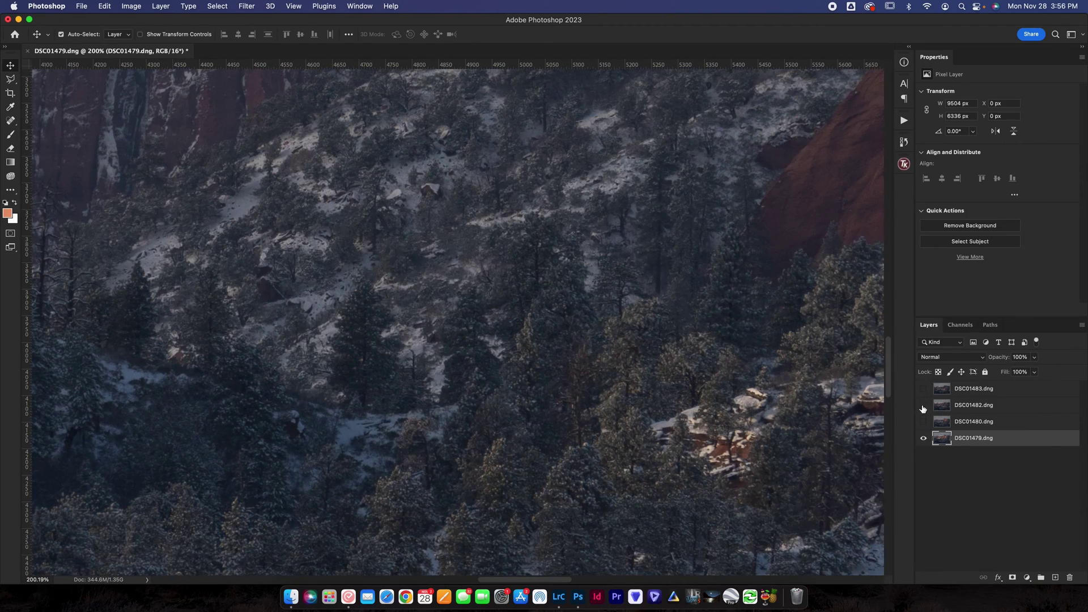
left_click(924, 421)
left_click(924, 405)
left_click(923, 389)
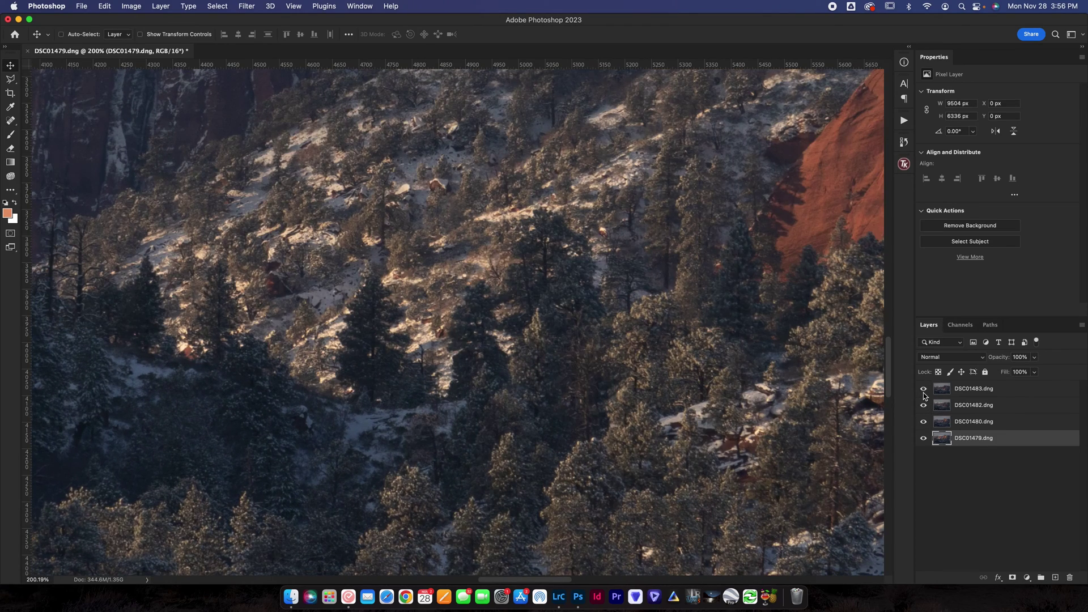
key("super+0")
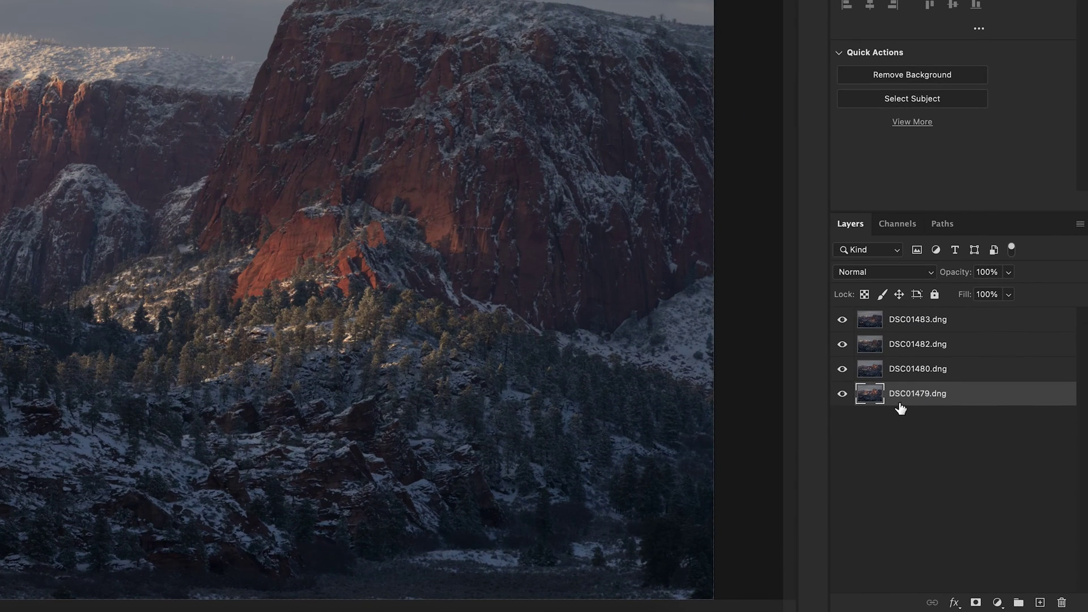
Select all four image layers and run Auto-Align Layers with the Auto projection.
left_click(917, 322, "shift")
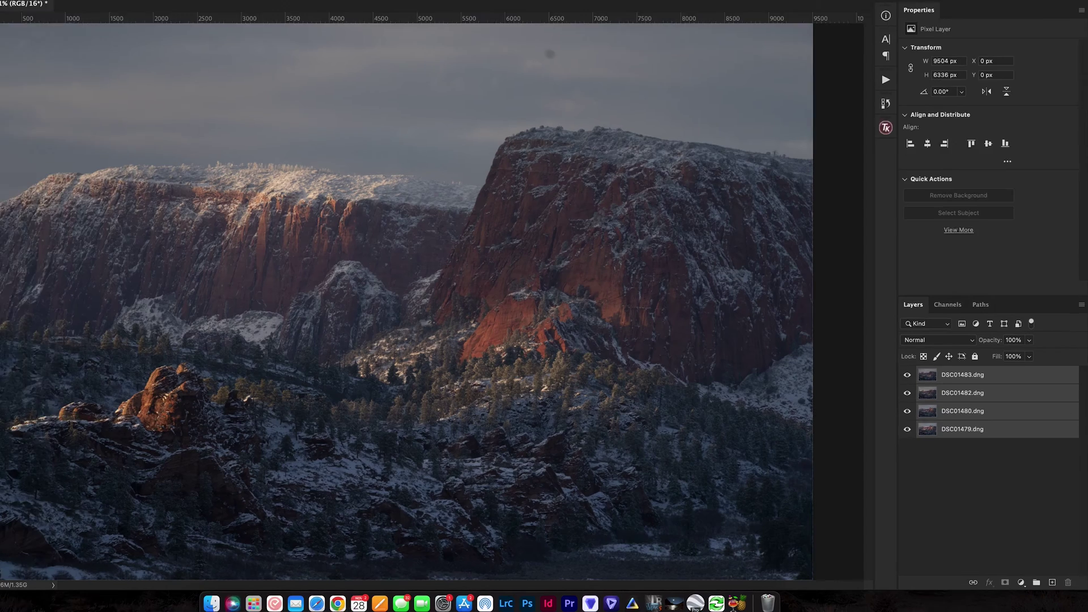
left_click(105, 6)
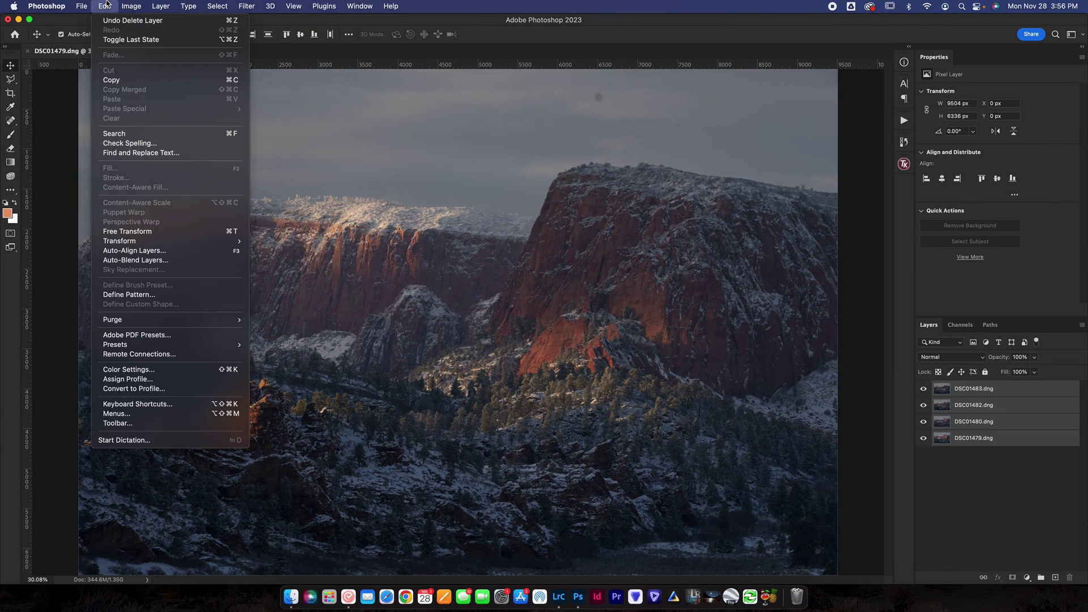
left_click(135, 251)
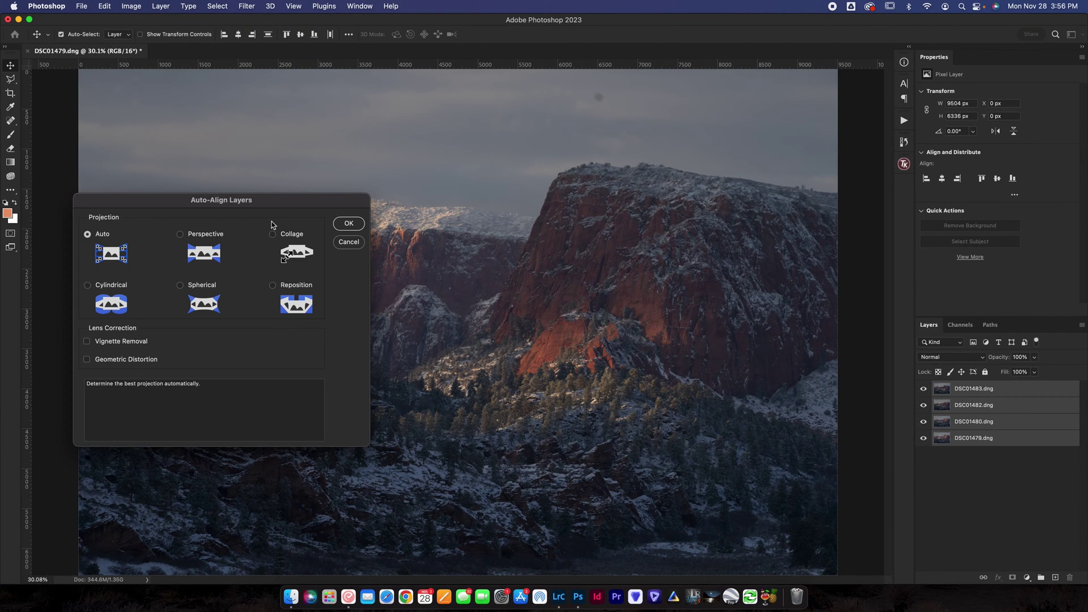
left_click(343, 227)
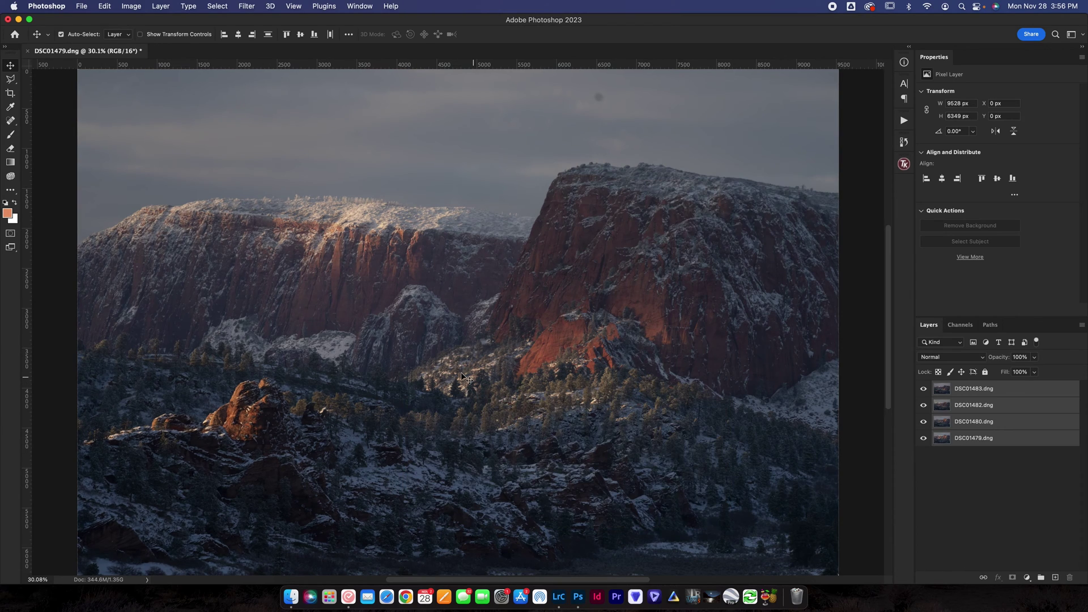
Check the alignment of the layers at 200% on the trees and rocks by toggling the upper layers' visibility.
key("super+equal")
key("super+equal")
key("super+equal")
key("super+equal")
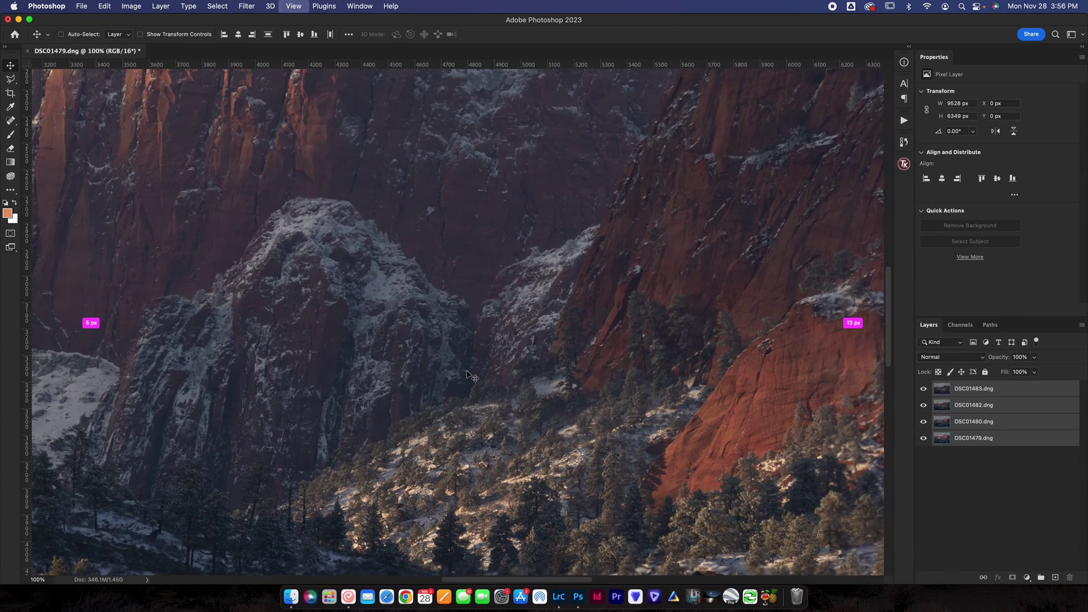
key("super+equal")
left_click_drag(499, 269, 457, 209)
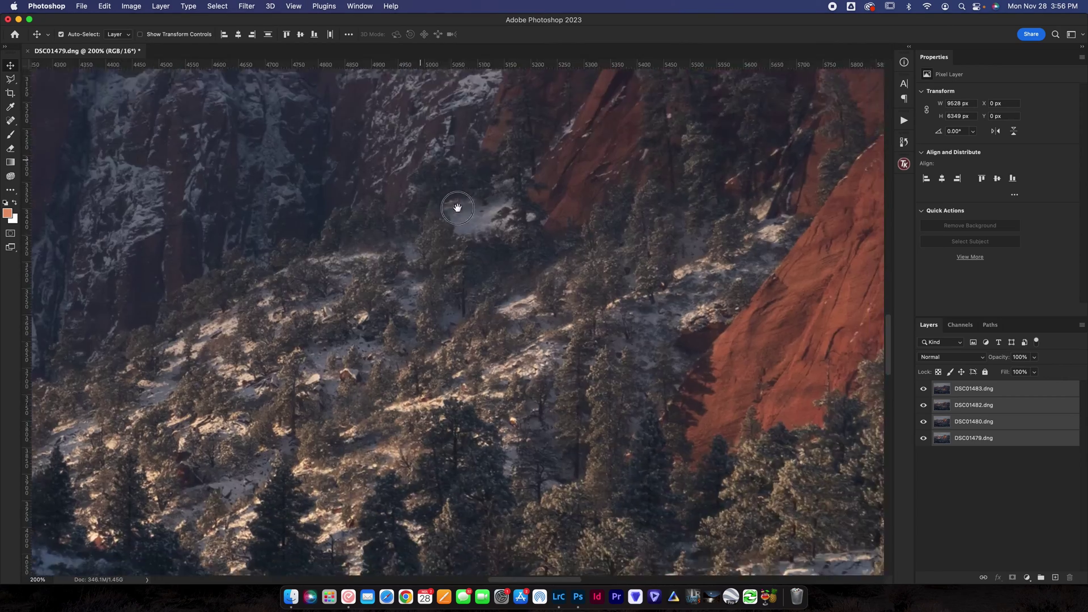
left_click_drag(474, 323, 362, 229)
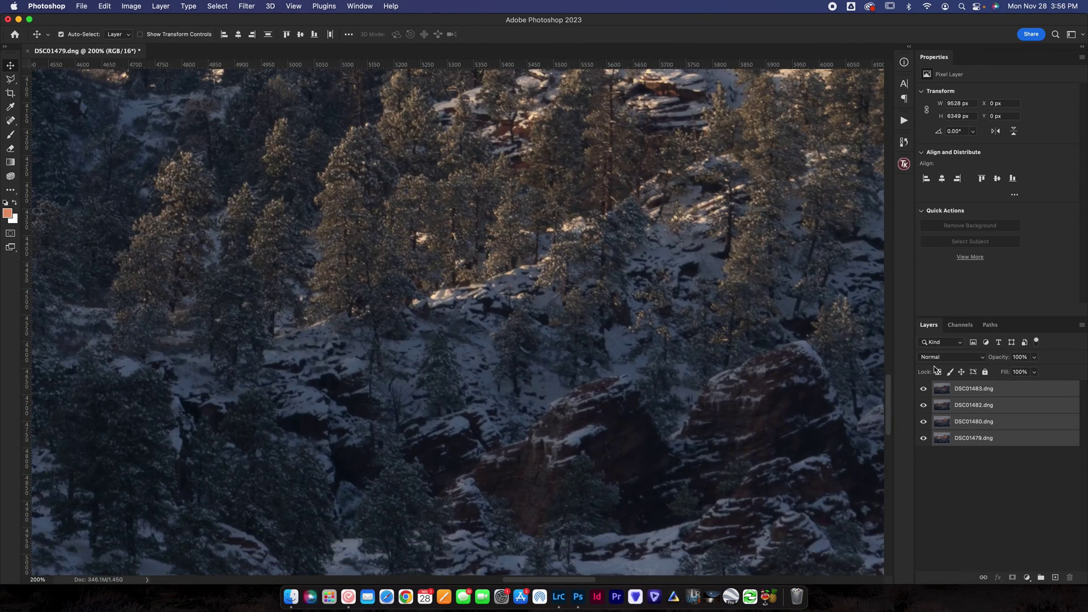
left_click(924, 406)
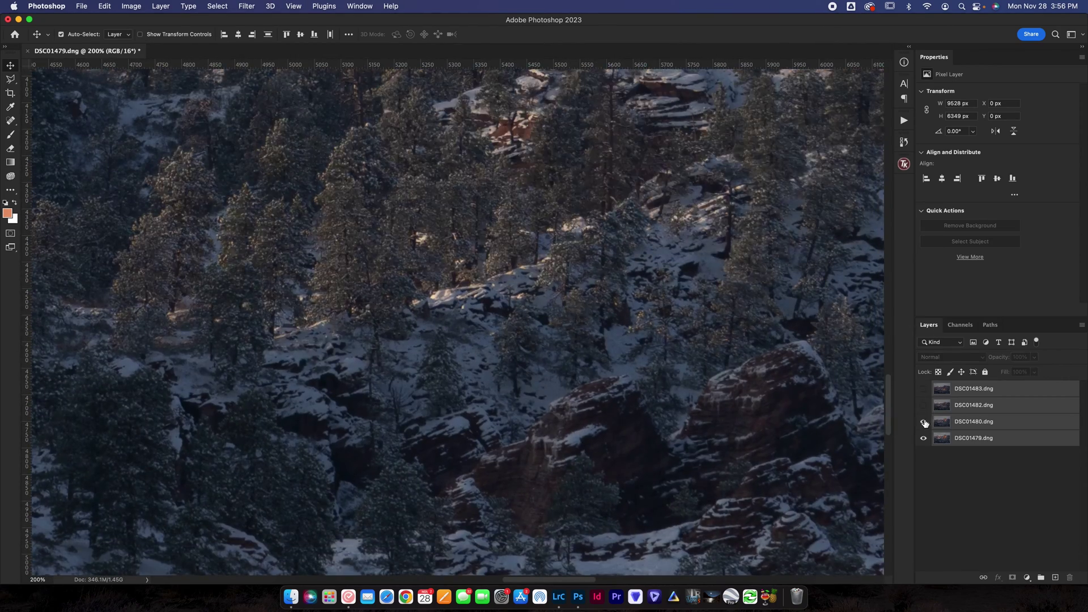
left_click(924, 406)
left_click(924, 389)
left_click(923, 389)
left_click(923, 389)
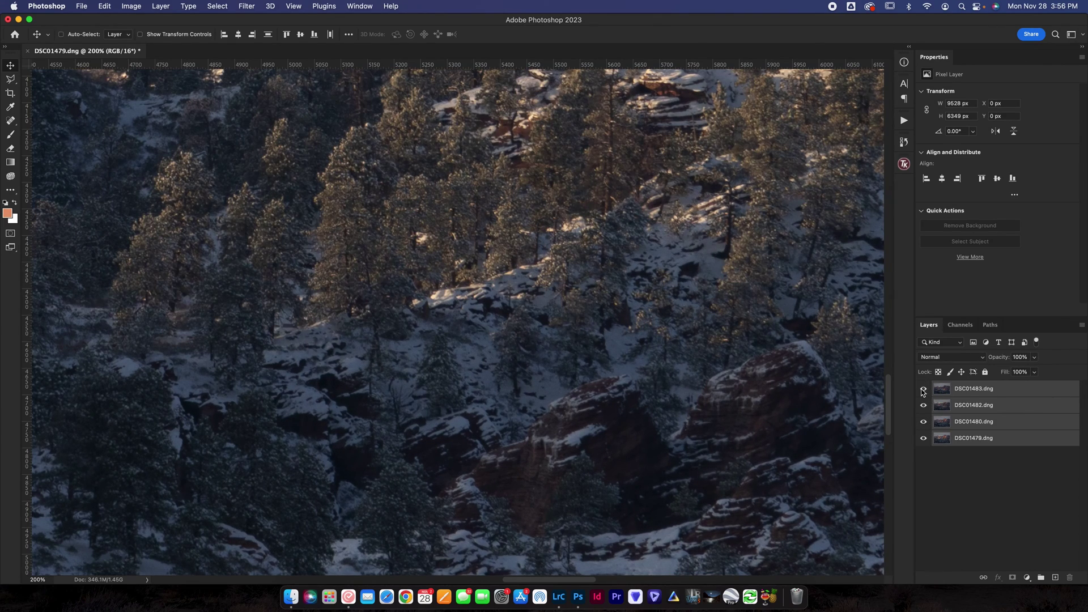
key("super+0")
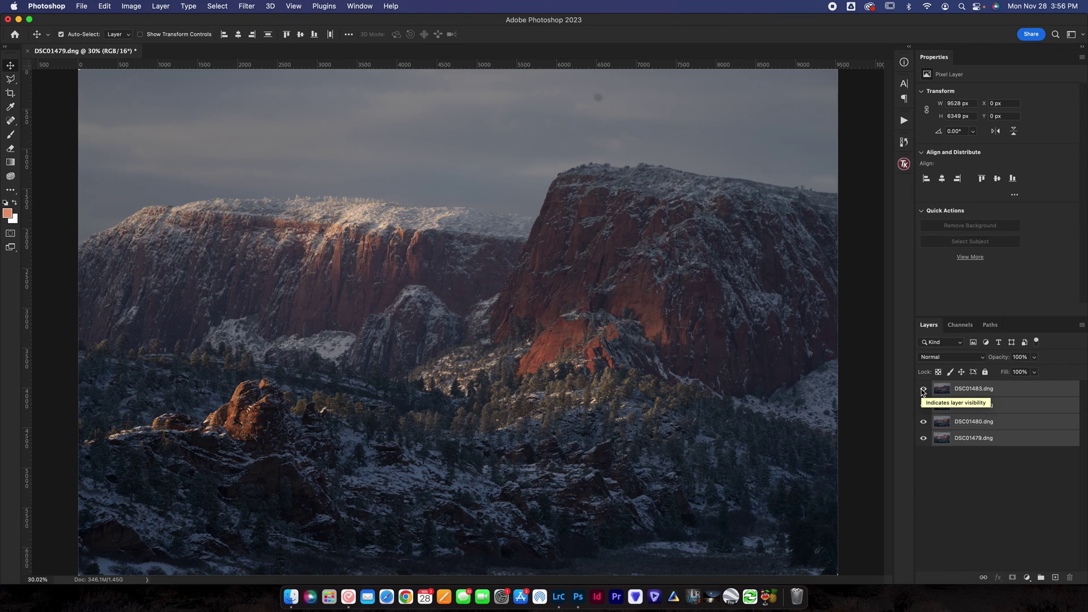
Make DSC01483.dng the only selected layer and compare its light with the frames below, leaving it visible.
left_click(970, 474)
left_click(924, 390)
left_click(923, 391)
left_click(923, 391)
left_click(923, 390)
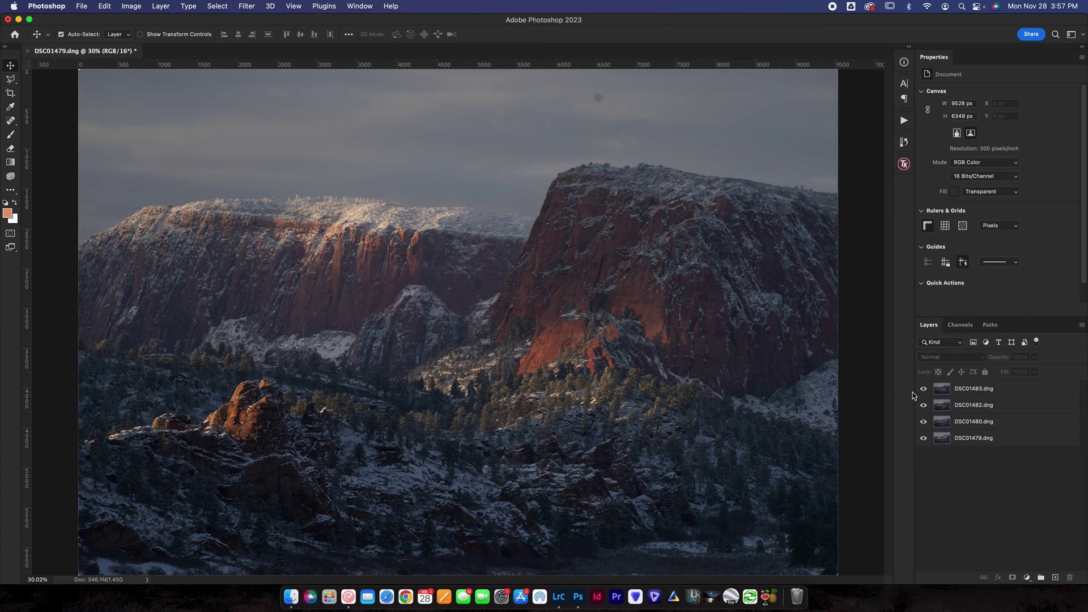
left_click(950, 394)
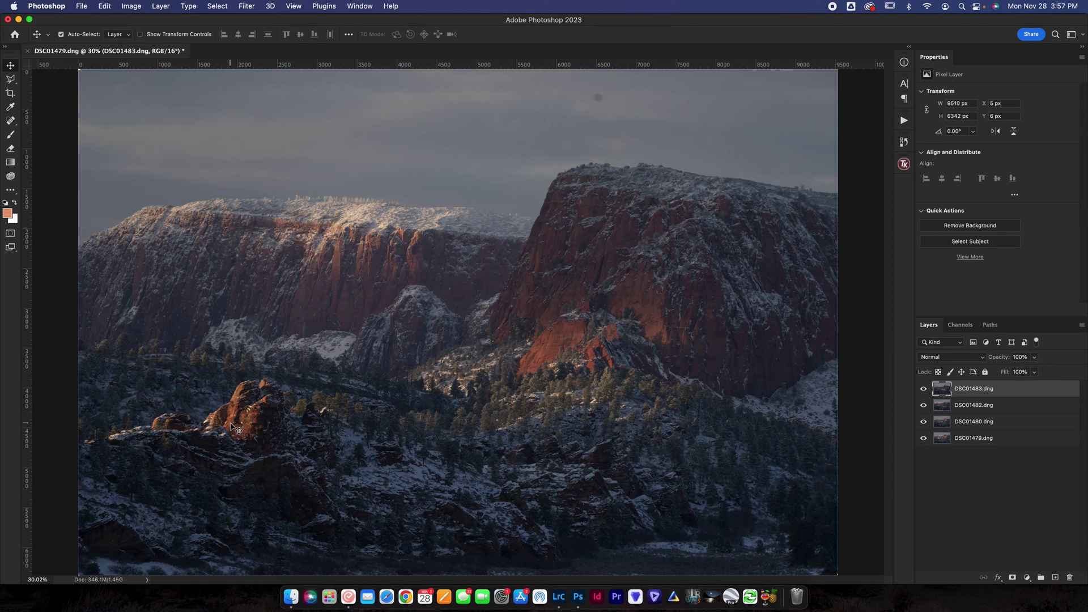
left_click(923, 389)
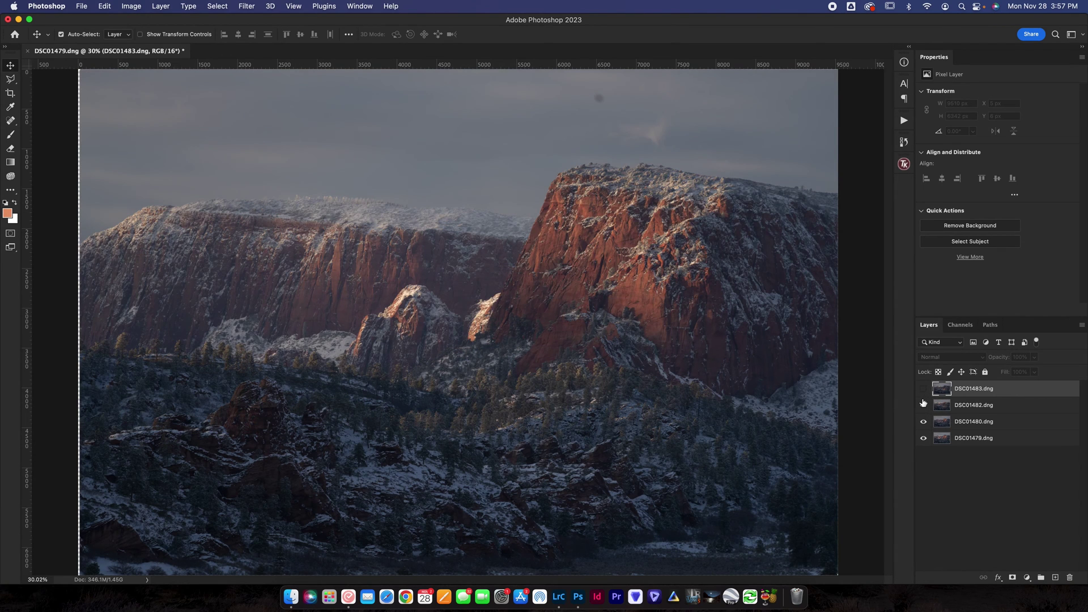
left_click(924, 389)
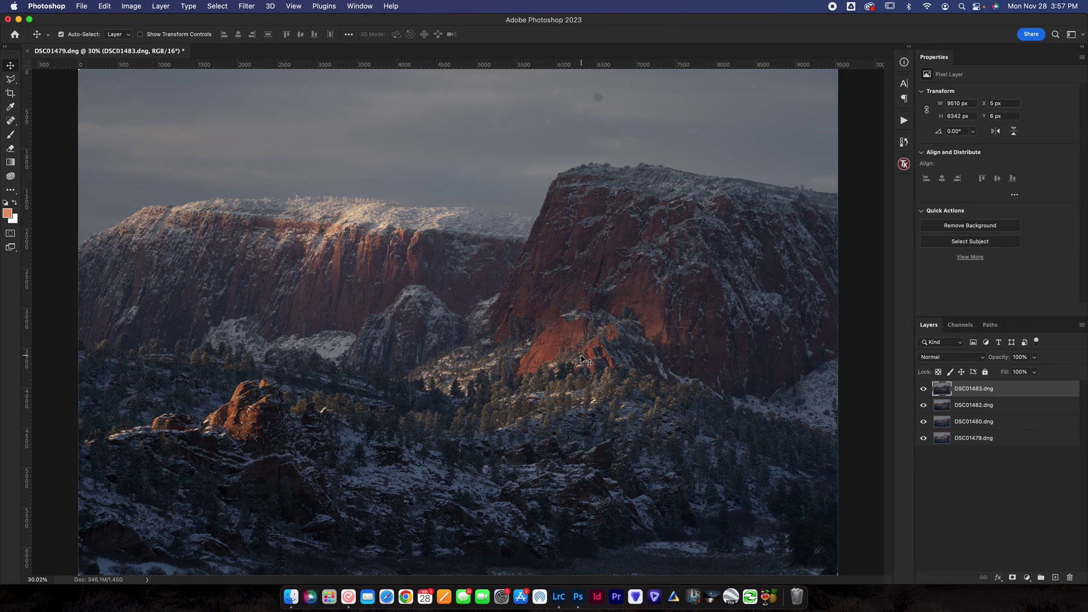
Try adding a white layer mask to the DSC01483.dng layer and inverting it to black, and undo the mask.
left_click(1013, 581)
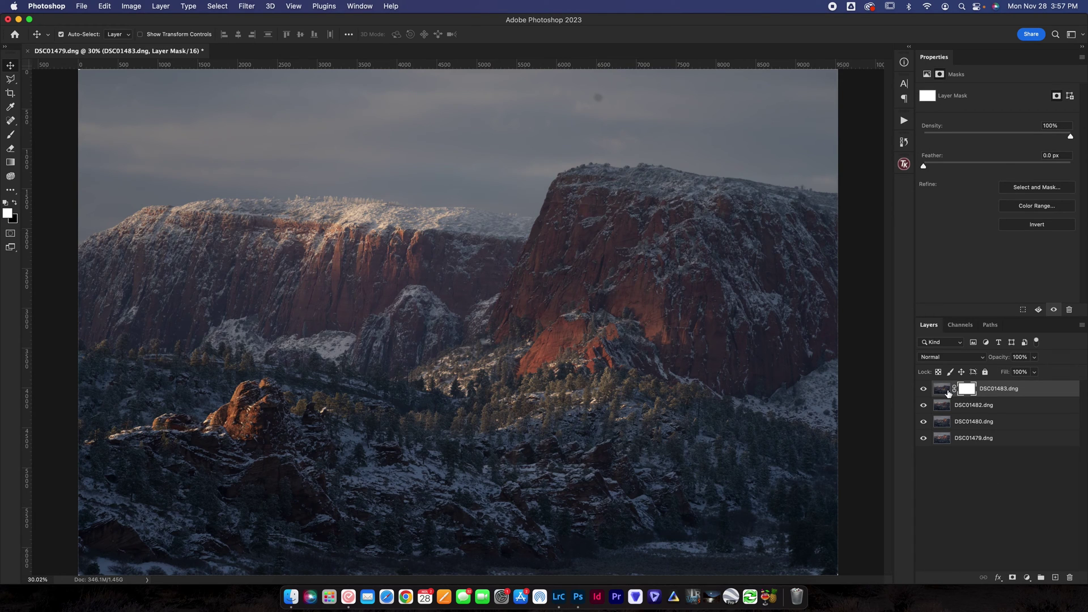
key("super+i")
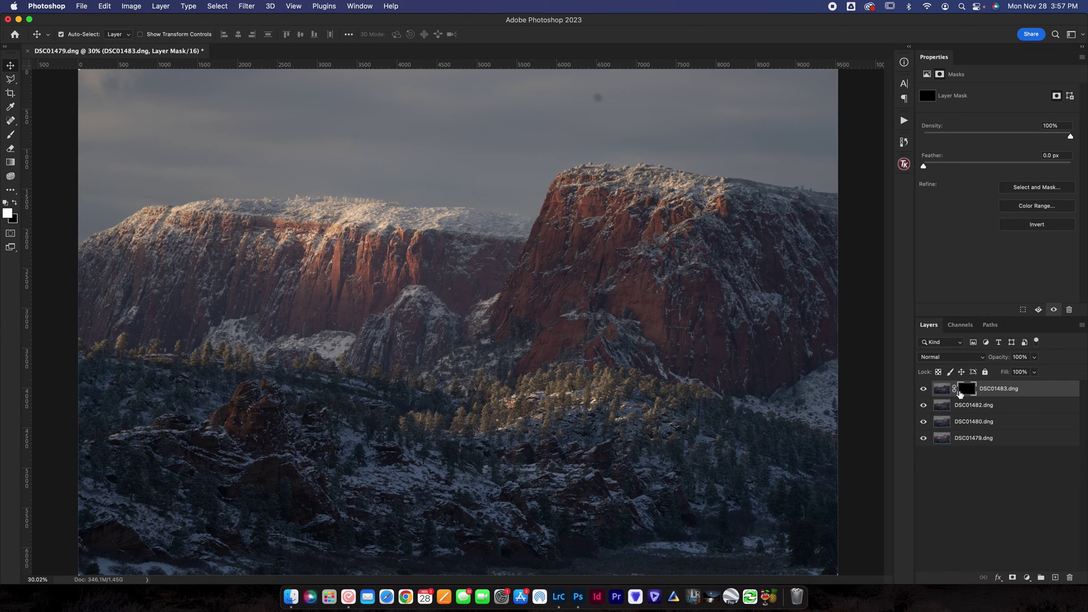
left_click(924, 390)
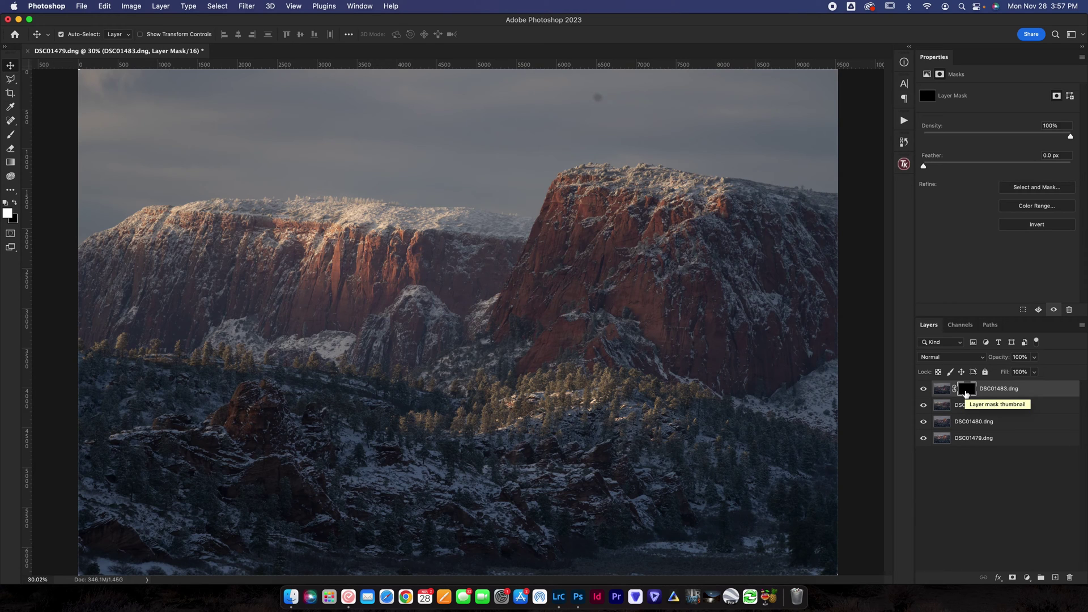
key("super+z")
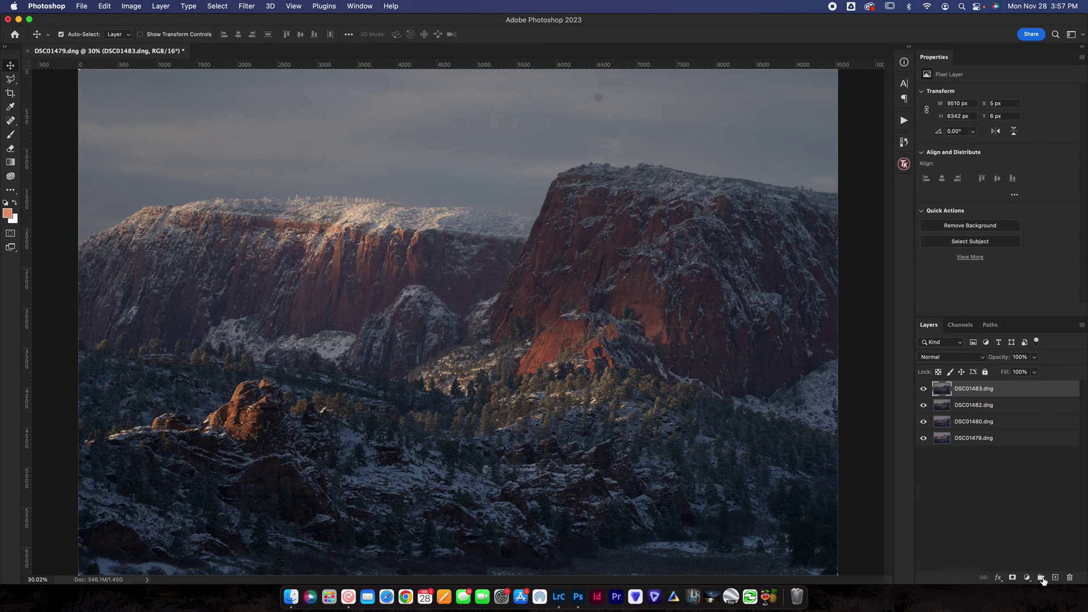
Add a black layer mask directly to the DSC01483.dng layer and temporarily disable it to show the layer's full content.
left_click(1014, 577, "alt")
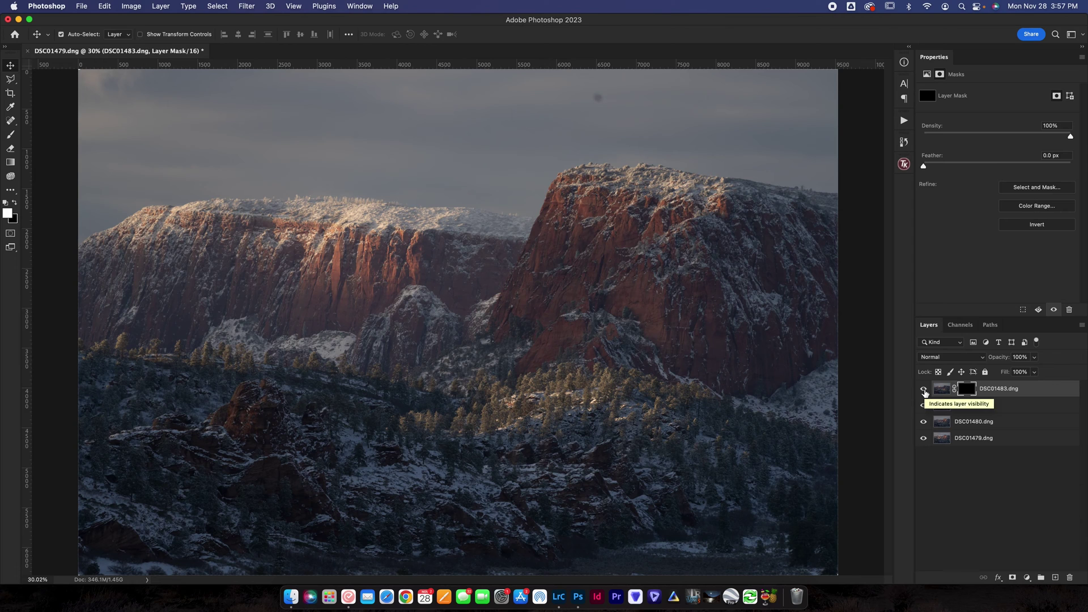
left_click(969, 391, "shift")
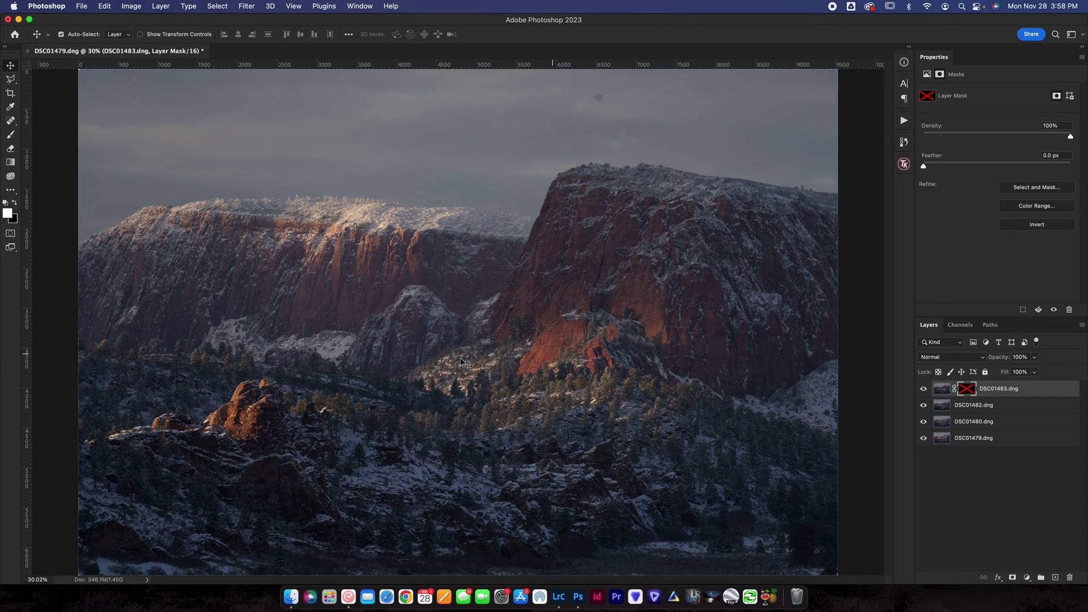
Re-enable the black mask on the DSC01483.dng layer and activate the Brush tool with the Soft Round tip at 0% hardness.
left_click(966, 389, "shift")
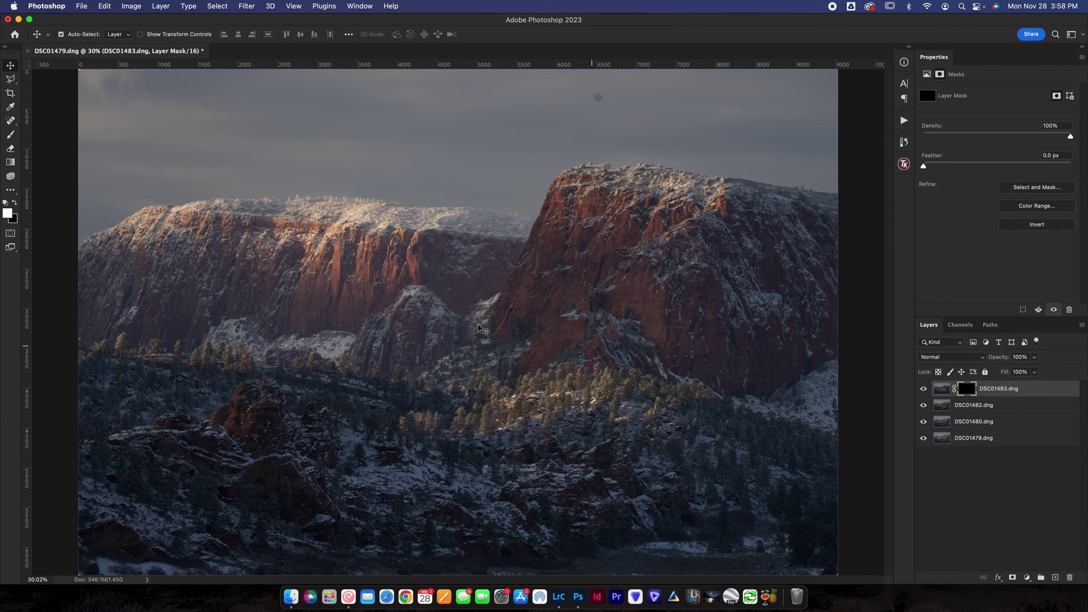
left_click(13, 135)
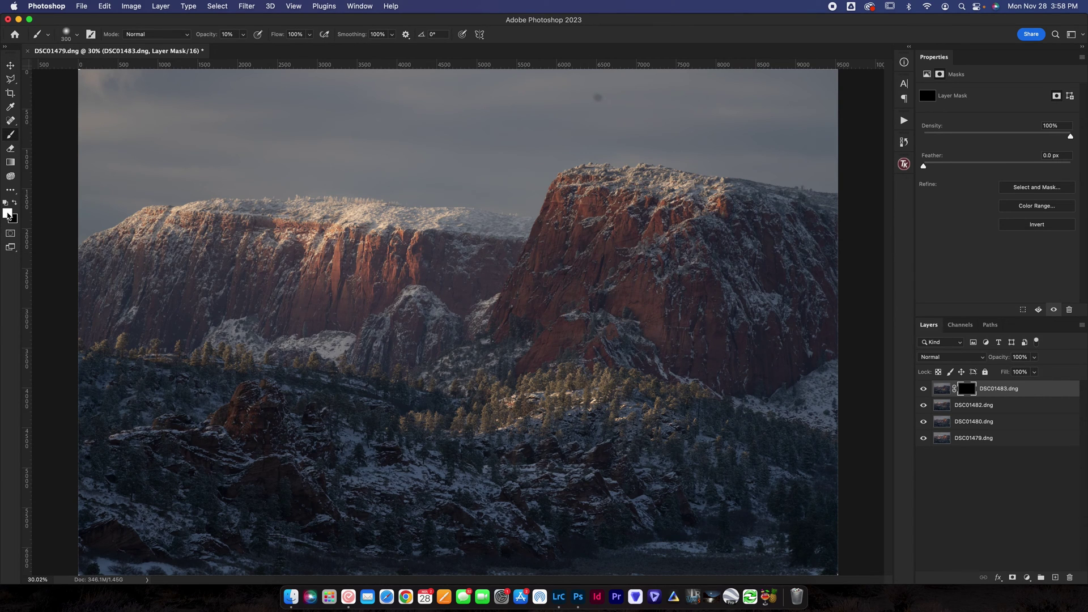
left_click(77, 35)
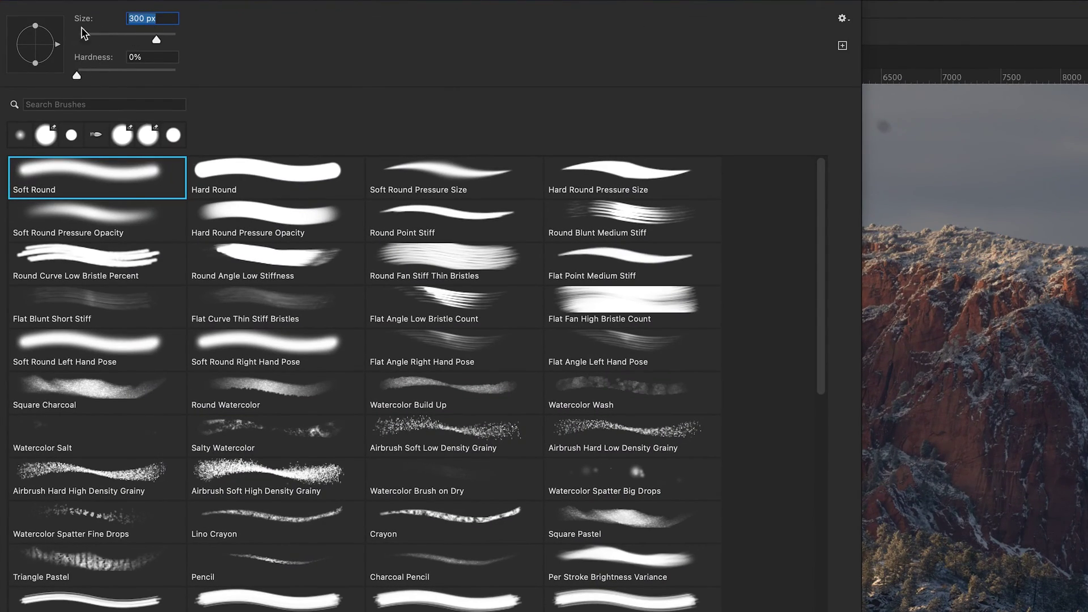
key("Return")
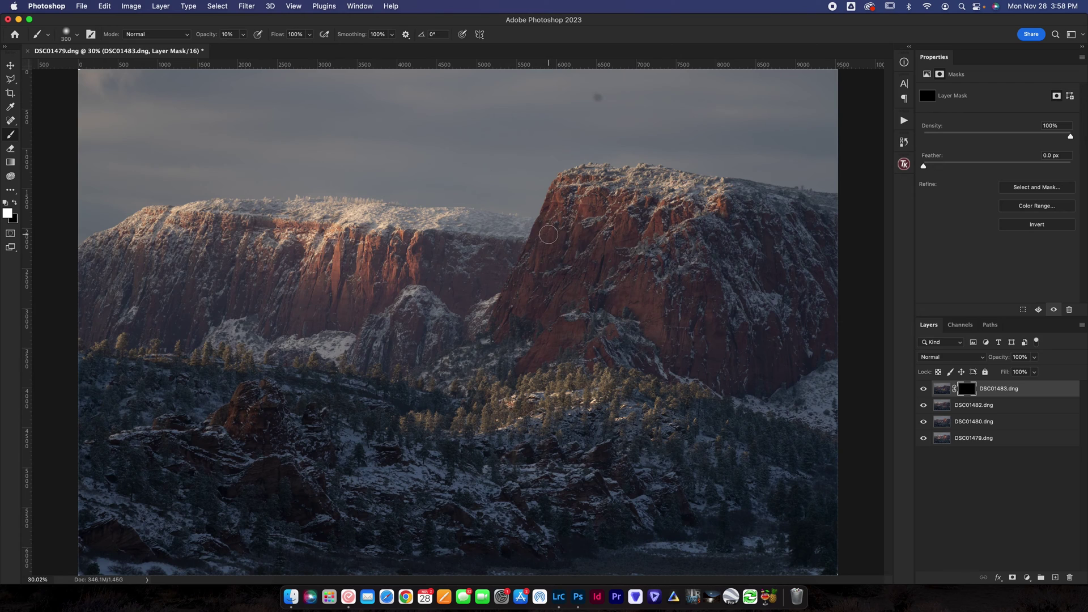
Paint white on the DSC01483.dng mask over the sunlit red rocks in the left foreground with a 1300 px brush at 100% opacity.
key("bracketright")
key("bracketright")
key("bracketright")
key("bracketright")
key("bracketright")
key("bracketright")
key("bracketright")
key("bracketright")
key("bracketright")
key("bracketright")
key("bracketright")
key("bracketleft")
left_click_drag(215, 34, 396, 41)
key("bracketleft")
mouse_move(187, 448)
left_mouse_down()
mouse_move(150, 452)
mouse_move(203, 450)
mouse_move(243, 422)
mouse_move(262, 441)
mouse_move(252, 411)
left_mouse_up()
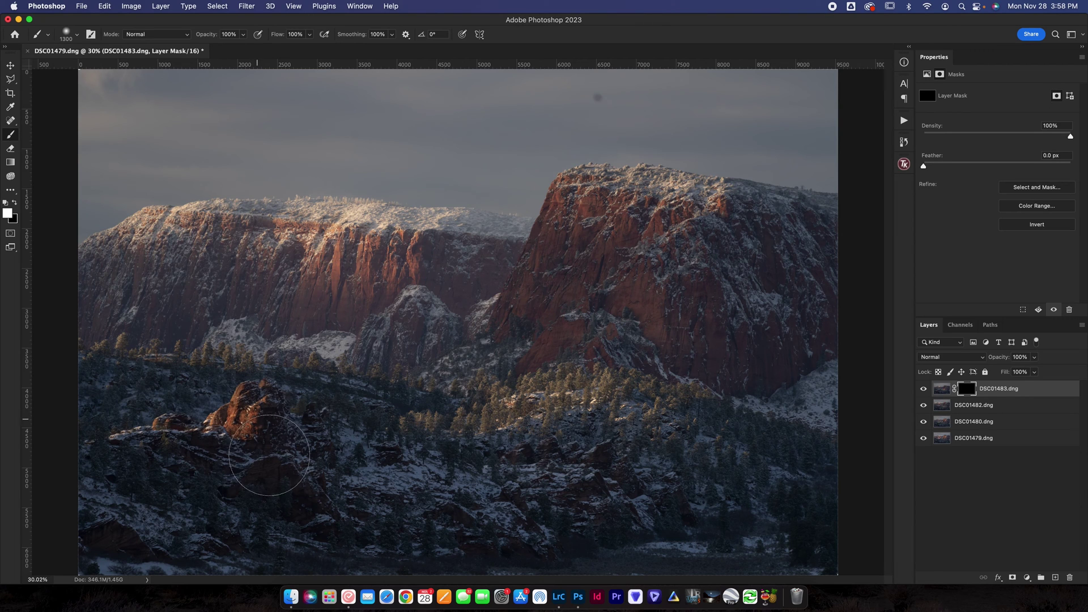
mouse_move(155, 440)
left_mouse_down()
mouse_move(340, 431)
mouse_move(329, 427)
left_mouse_up()
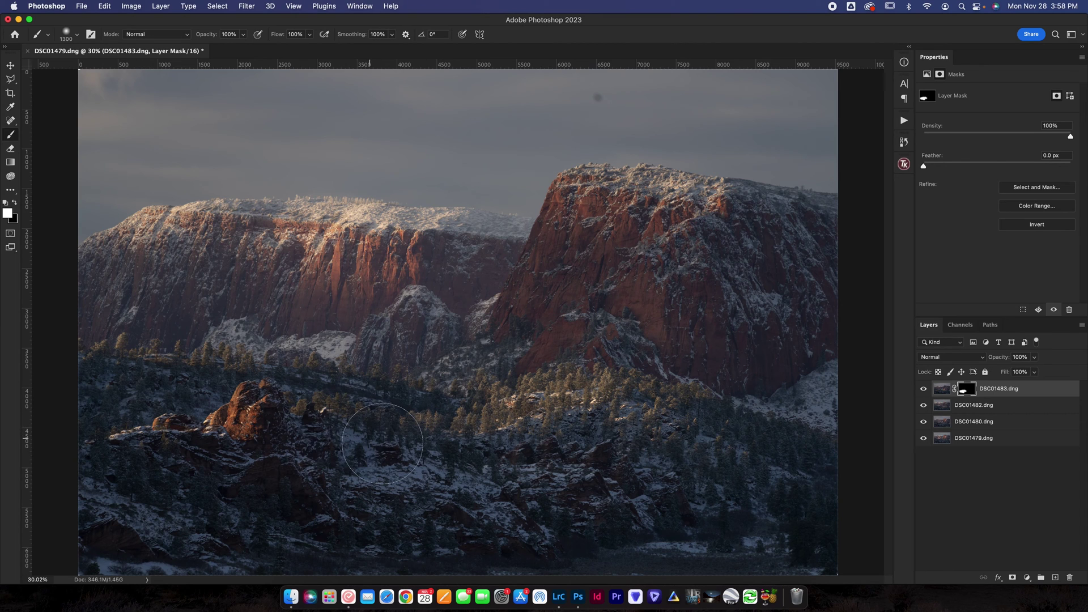
Paint white on the DSC01483.dng mask across the red slope and snowy hillside at the foot of the right cliff.
key("x")
key("x")
mouse_move(554, 371)
left_mouse_down()
mouse_move(581, 340)
mouse_move(394, 364)
left_mouse_up()
Refine the DSC01483.dng mask along the tree line below the right cliff at 50% zoom, alternating black and white with a 300 px brush.
key("x")
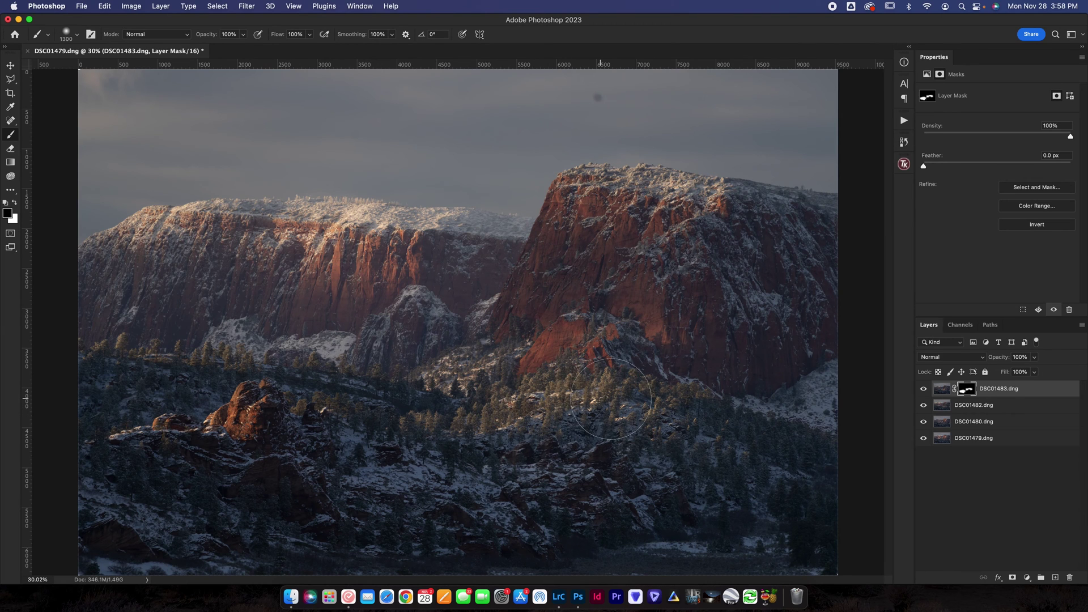
key("super+equal")
key("super+equal")
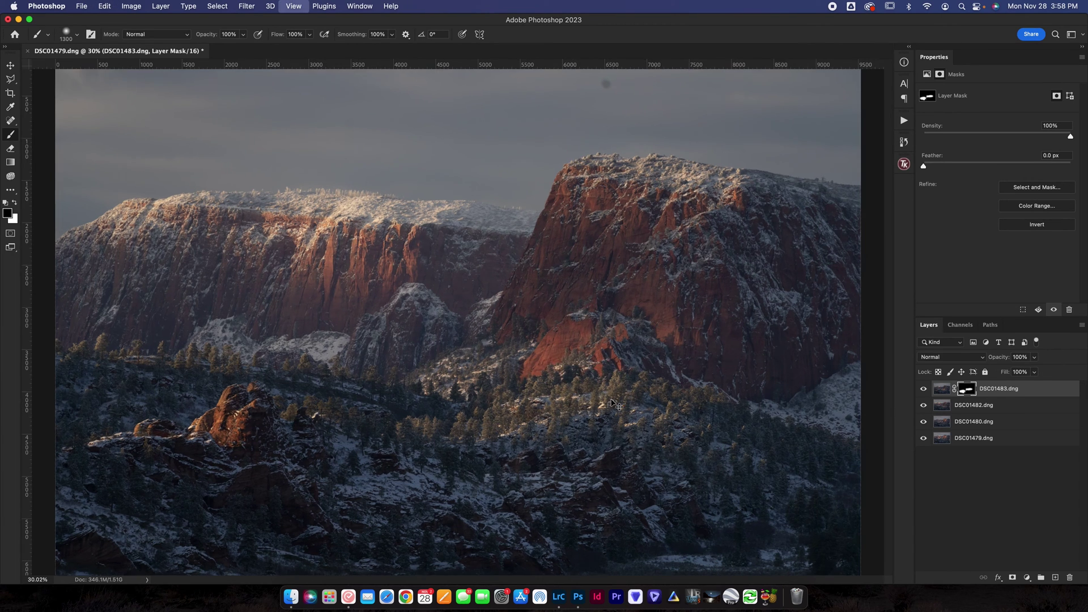
key("bracketleft")
key("bracketleft")
key("bracketleft")
key("bracketleft")
key("bracketleft")
key("bracketleft")
key("bracketleft")
key("bracketleft")
key("bracketleft")
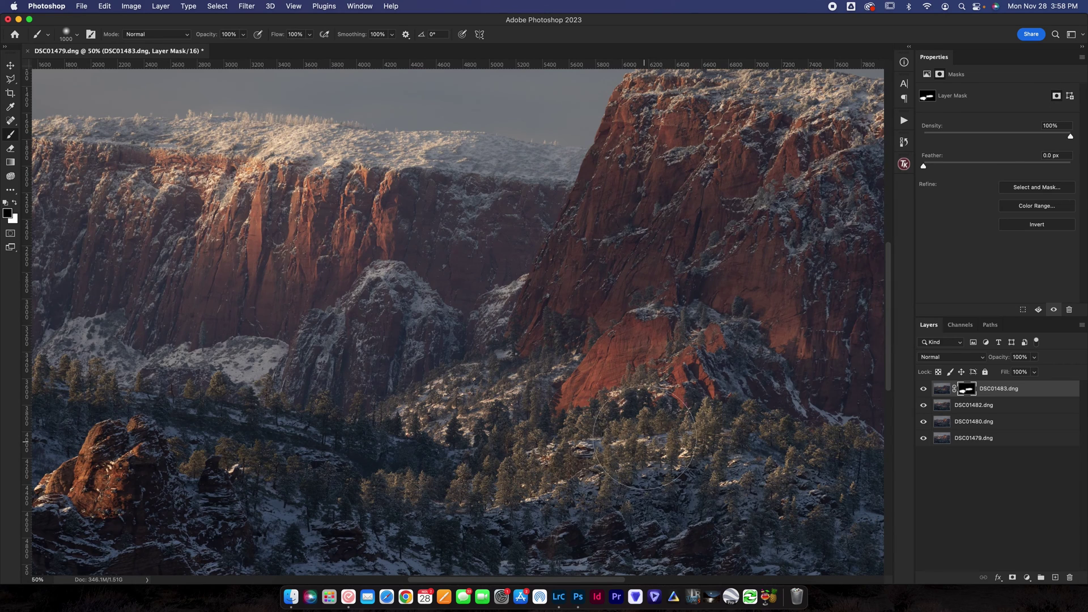
key("bracketleft")
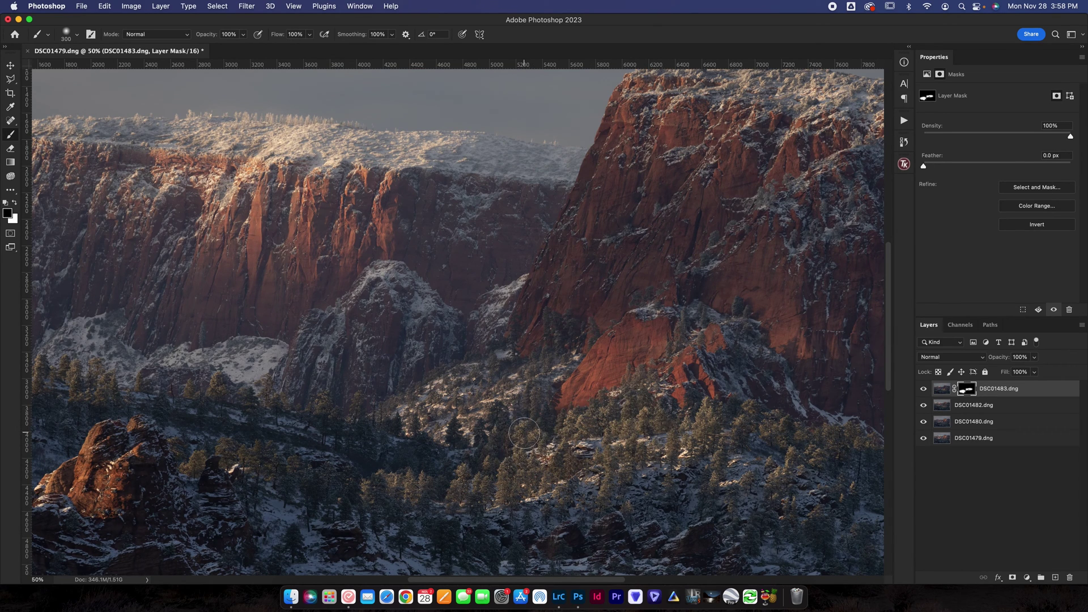
key("x")
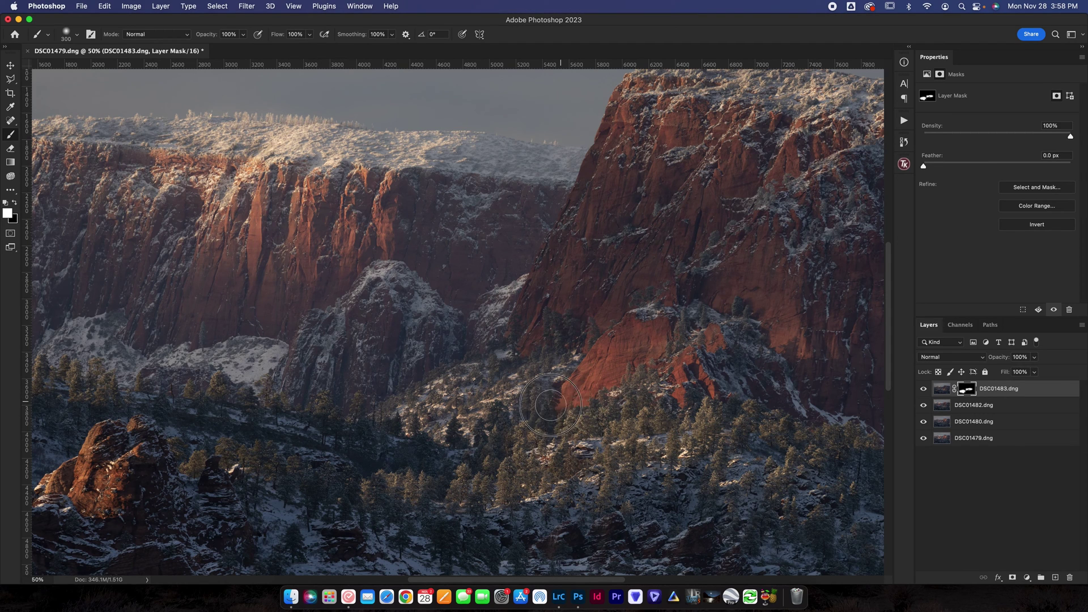
key("x")
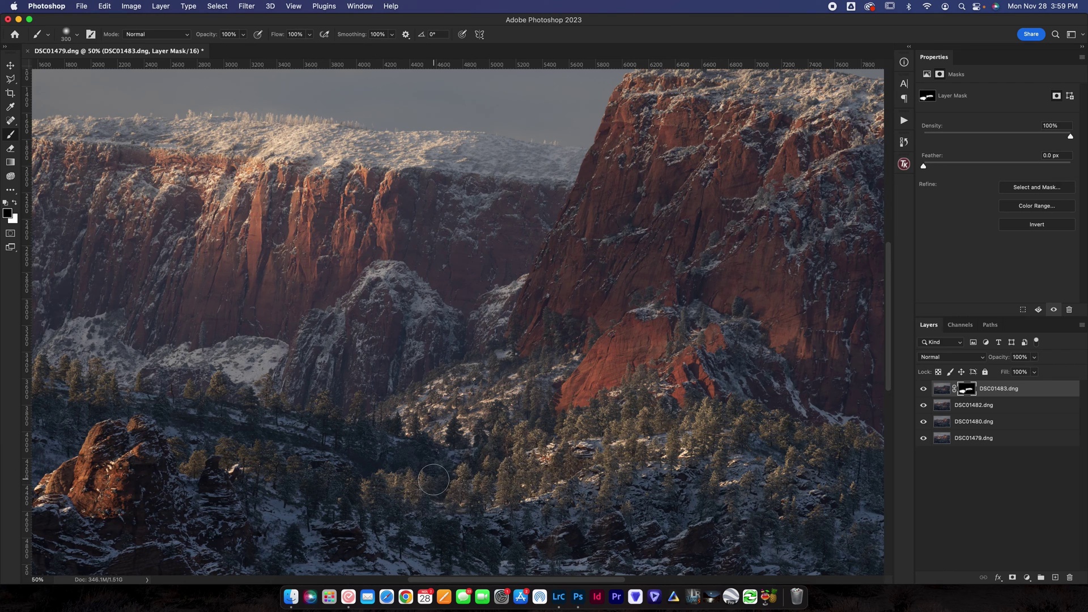
Compare the whole image with and without the masked DSC01483.dng layer, leaving the layer visible.
scroll(434, 480, "down", 5)
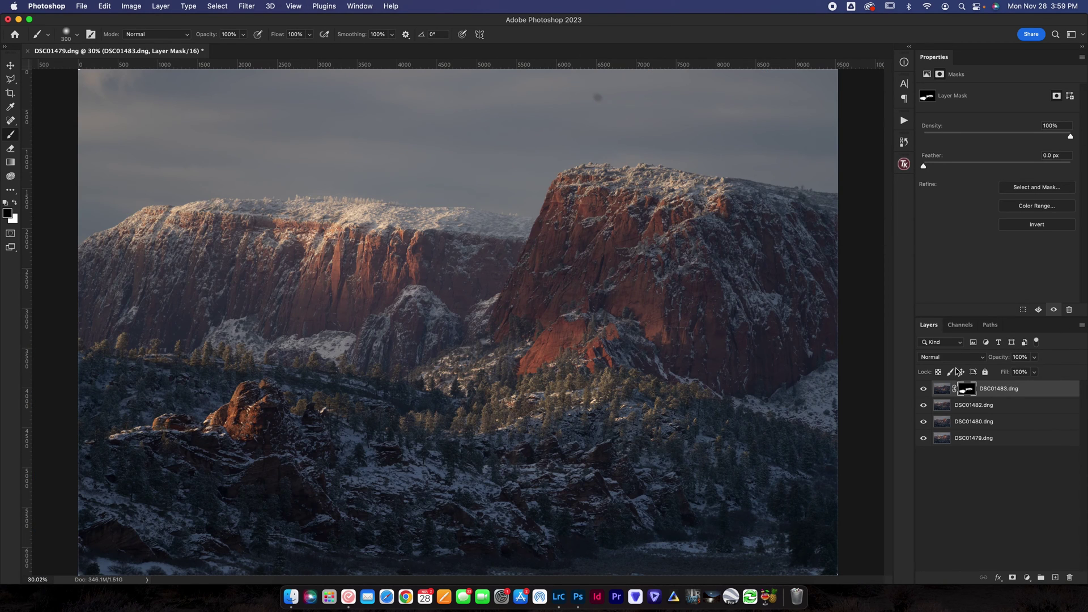
left_click(922, 389)
left_click(922, 389)
left_click(922, 389)
left_click(922, 389)
left_click(921, 389)
left_click(920, 389)
Select the DSC01482.dng layer and compare its light with the frames below by toggling its visibility, leaving it visible.
left_click(947, 407)
left_click(924, 405)
left_click(924, 406)
left_click(924, 405)
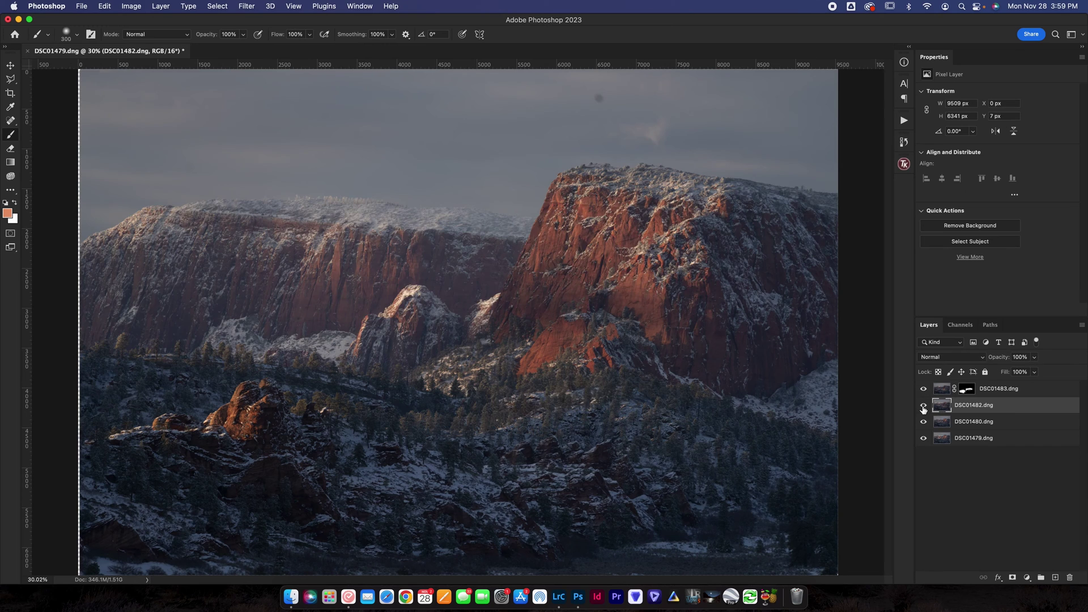
left_click(924, 405)
left_click(924, 405)
left_click(924, 405)
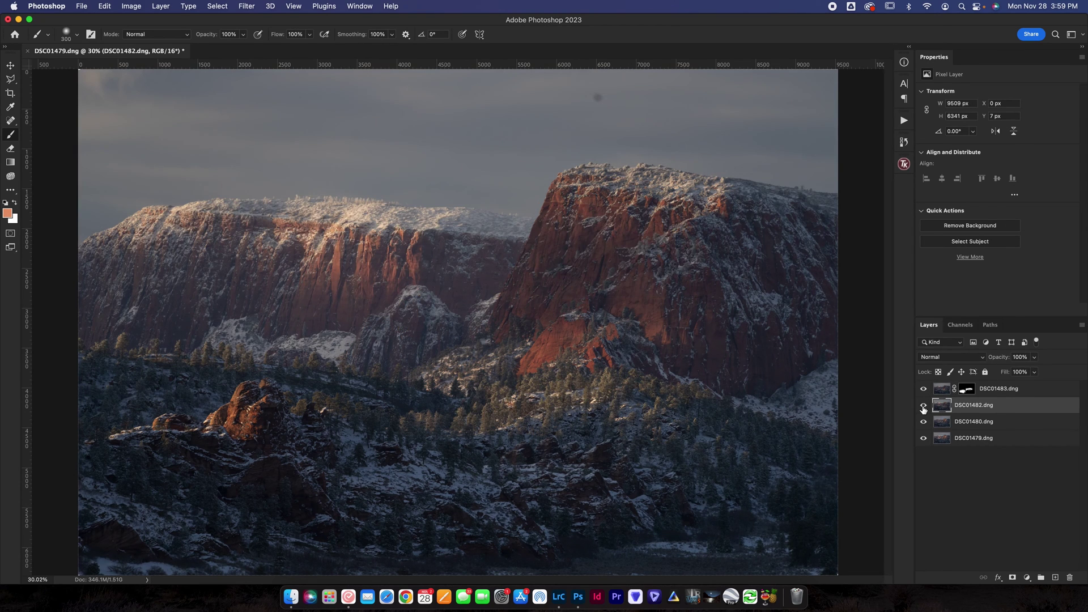
left_click(924, 405)
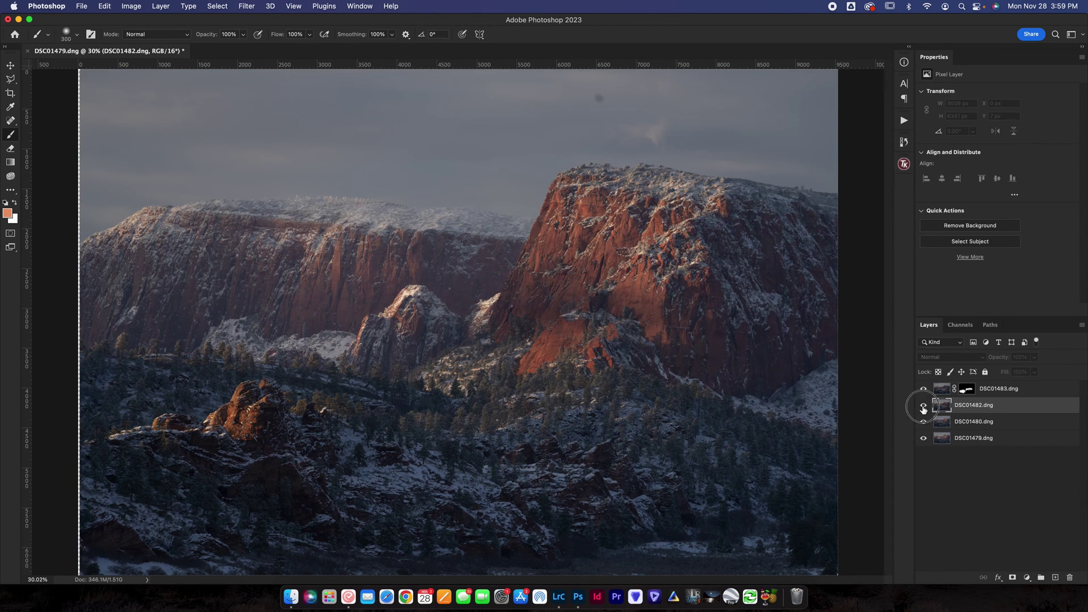
left_click(924, 406)
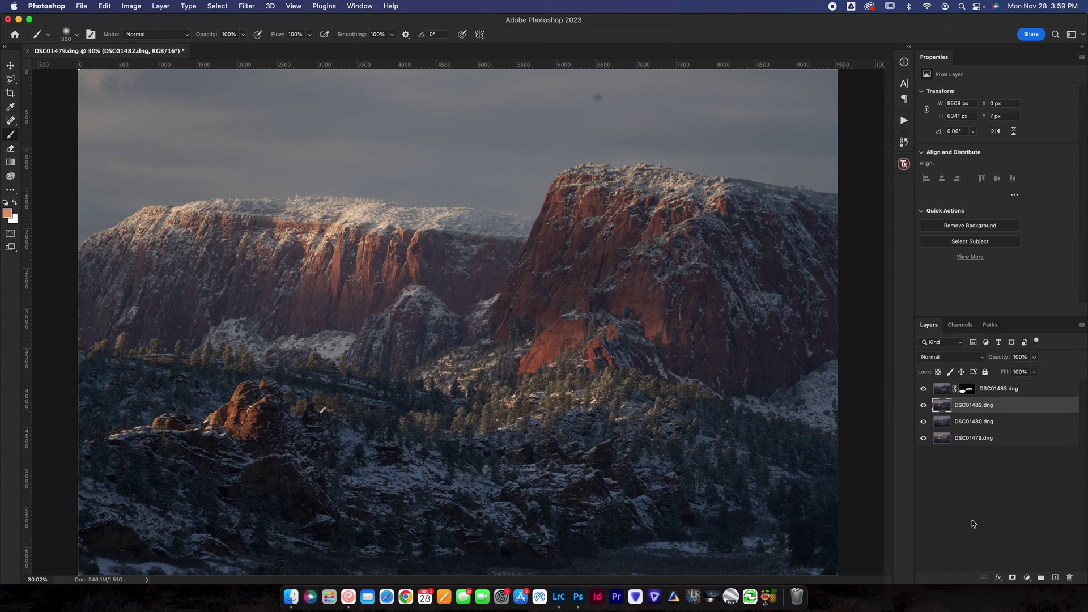
Add a black mask to the DSC01482.dng layer and paint white over the sunlit left cliff with a large brush, enlarged up to 1600 px.
left_click(1012, 580, "alt")
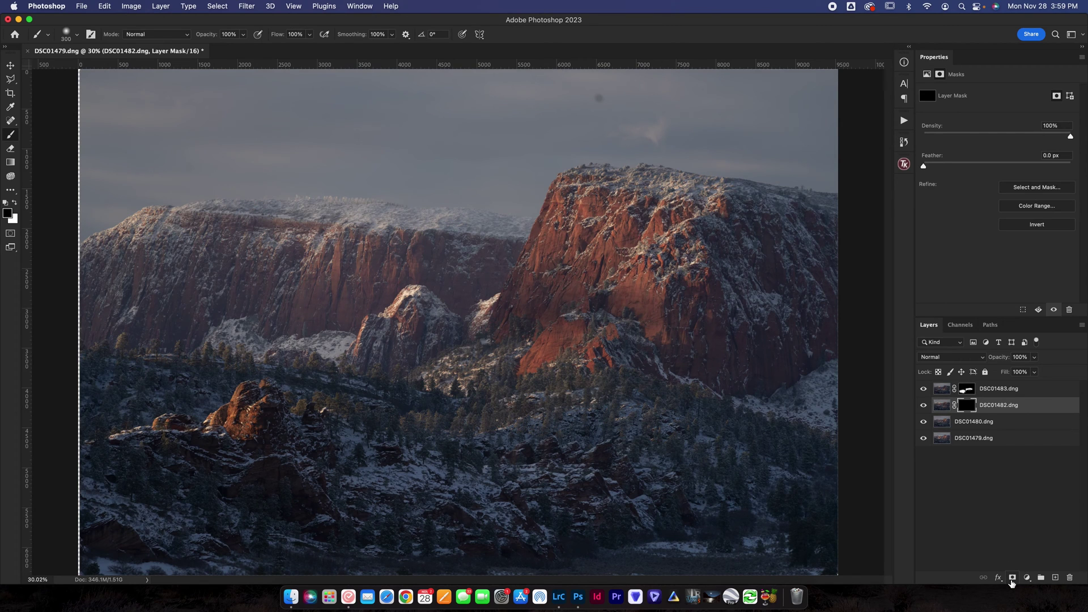
key("x")
key("bracketright")
key("bracketright")
key("bracketright")
key("bracketright")
key("bracketright")
key("bracketright")
key("bracketright")
key("bracketright")
key("bracketright")
mouse_move(113, 252)
left_mouse_down()
mouse_move(420, 260)
mouse_move(454, 249)
mouse_move(397, 244)
mouse_move(465, 231)
mouse_move(193, 244)
mouse_move(369, 258)
mouse_move(187, 229)
left_mouse_up()
key("bracketright")
key("bracketright")
key("bracketright")
key("bracketright")
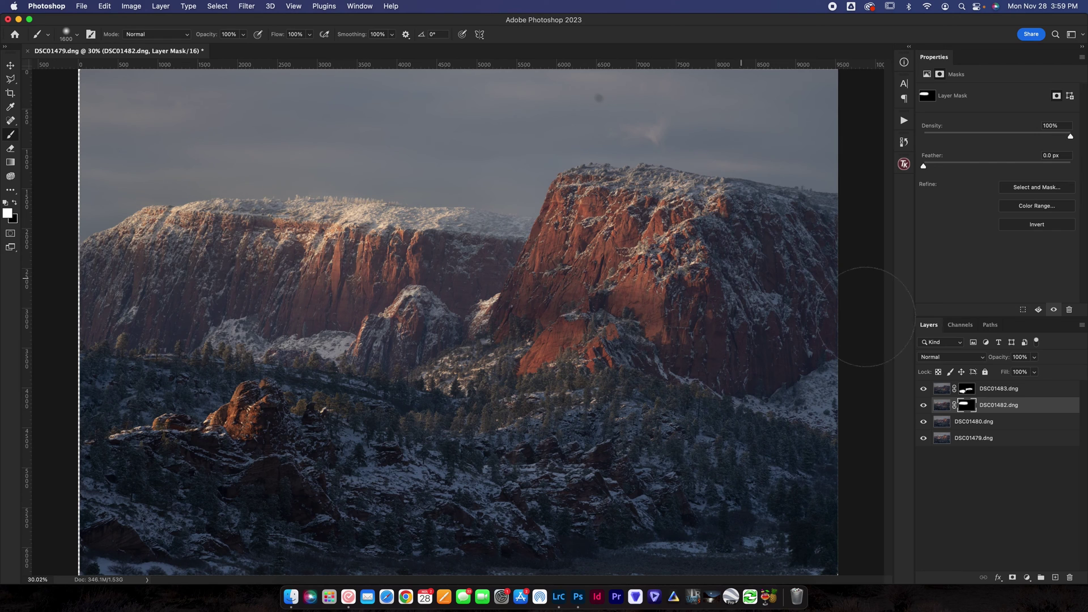
Compare the DSC01482.dng layer with its mask off and on, and extend the white painting to the trees below the left cliff with an 1100 px brush.
left_click(967, 408, "shift")
left_click(967, 407, "shift")
left_click(967, 407, "shift")
left_click(967, 407, "shift")
key("bracketleft")
key("bracketleft")
Select the DSC01480.dng layer and compare its sky with the frame below by toggling its visibility, leaving it visible.
left_click(944, 426)
left_click(926, 425)
left_click(925, 426)
left_click(925, 427)
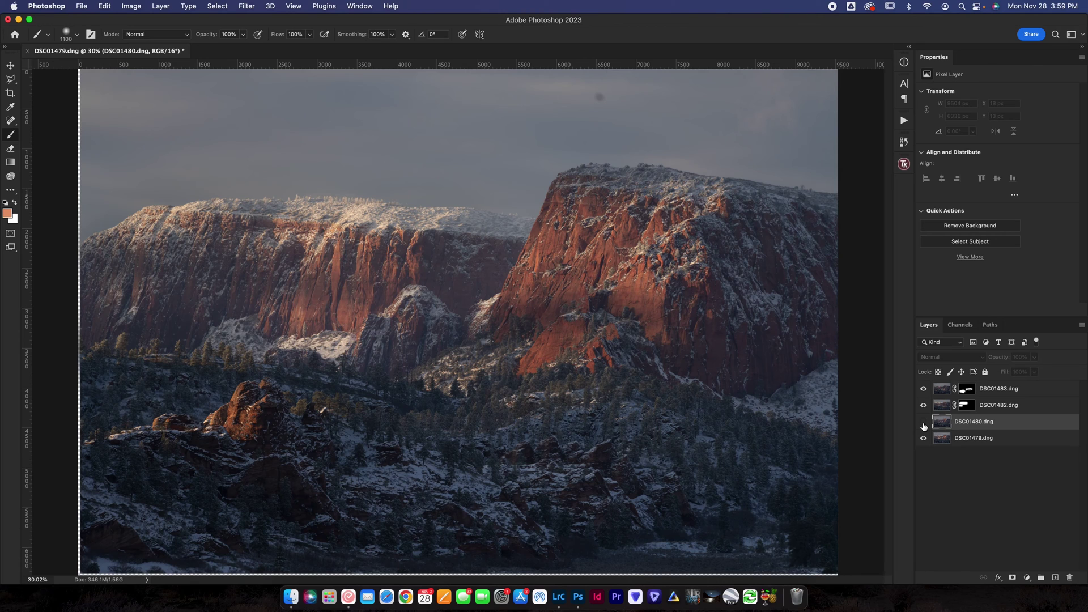
left_click(925, 426)
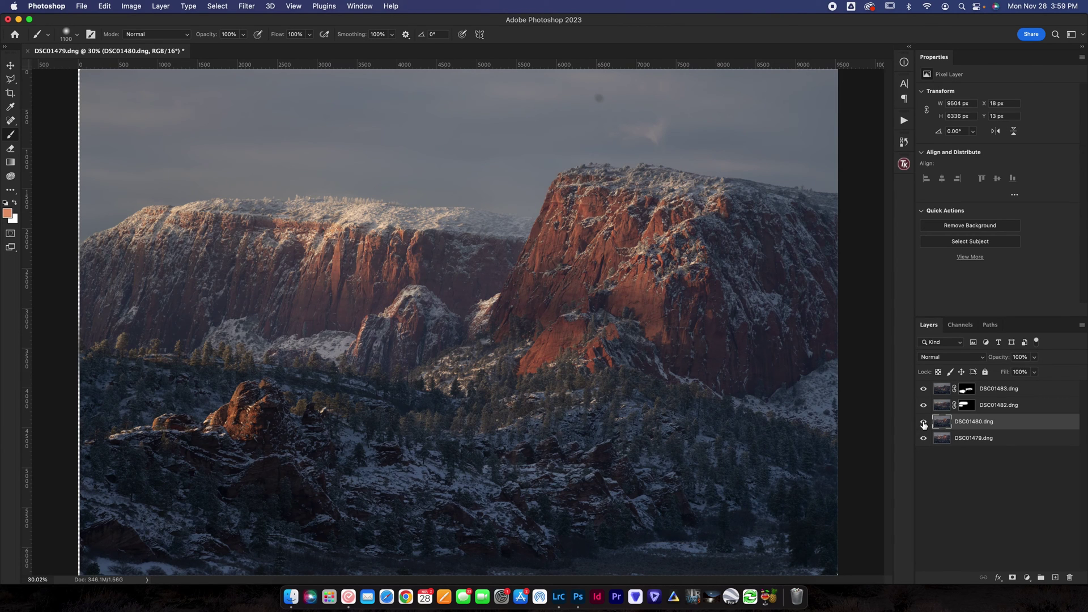
left_click(927, 425)
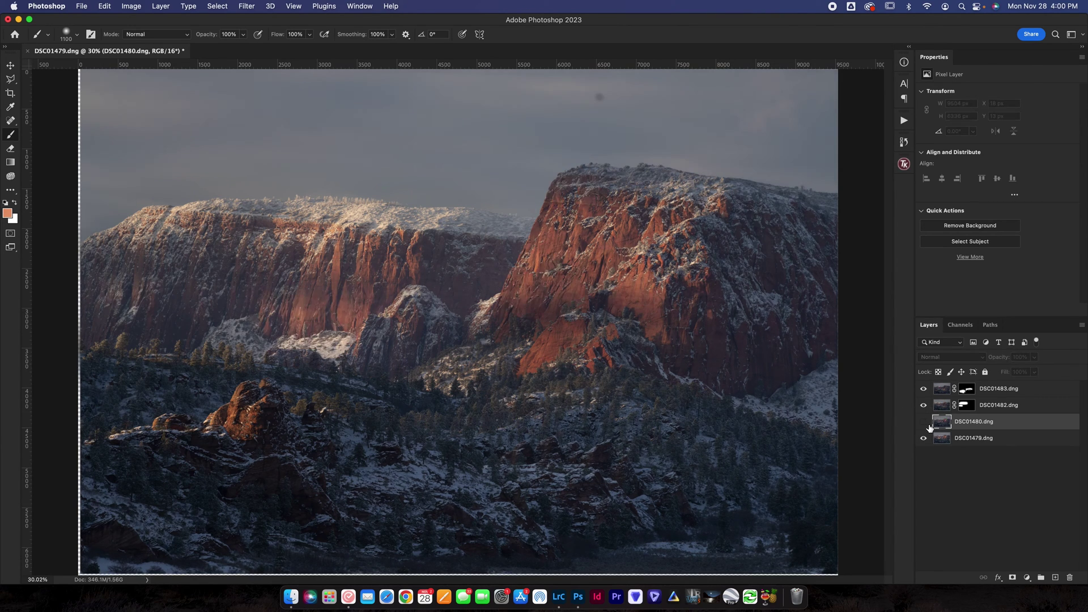
left_click(928, 426)
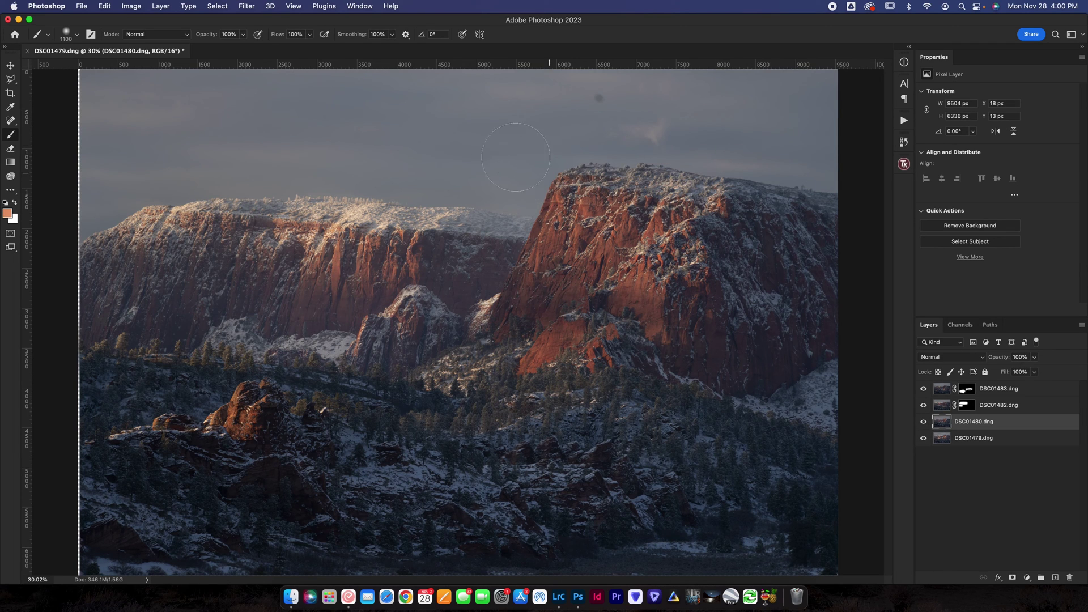
left_click(923, 424)
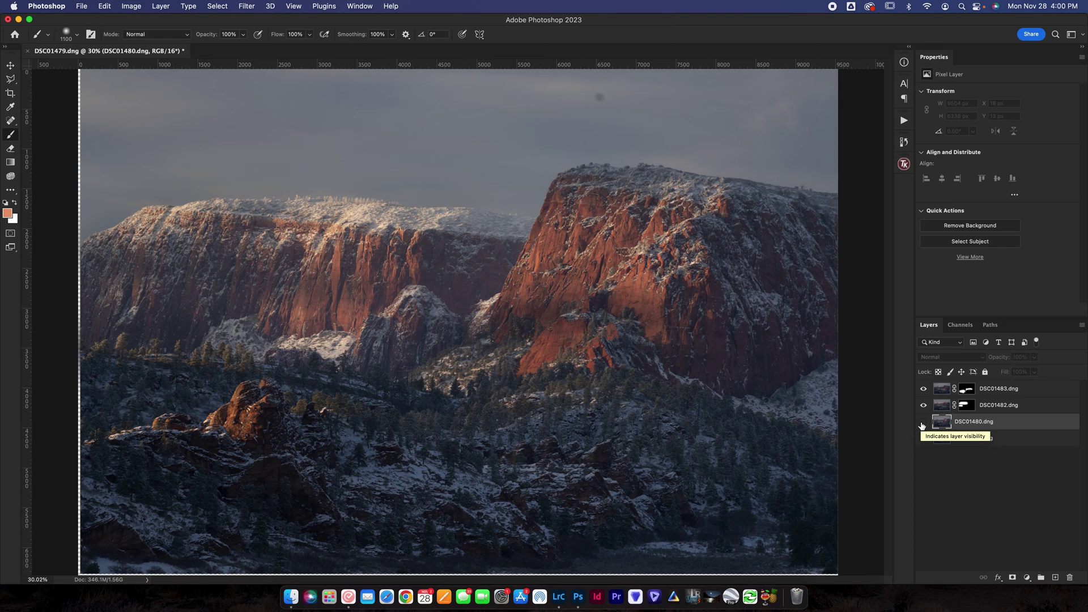
left_click(923, 423)
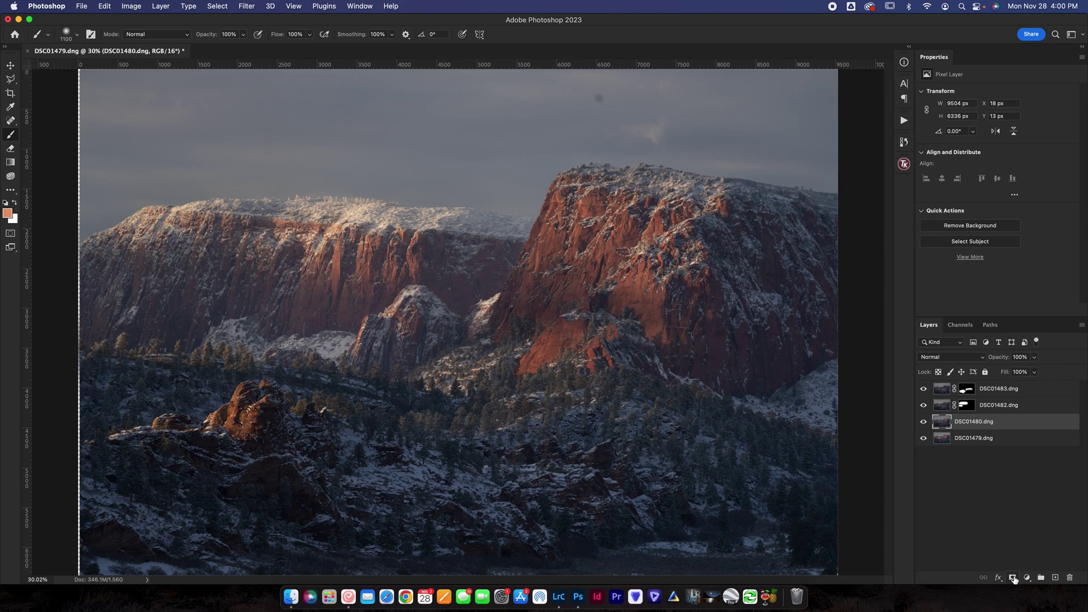
Add a black mask to the DSC01480.dng layer and paint white across the whole sky with a soft brush of 1400 to 1600 px.
left_click(1014, 578, "alt")
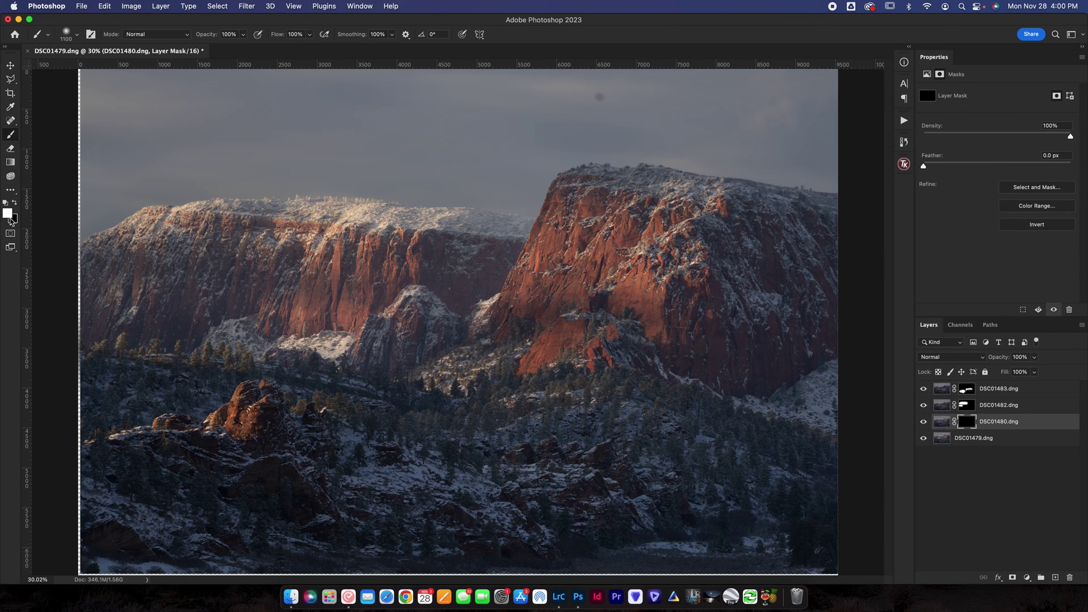
key("bracketright")
key("bracketright")
key("bracketright")
mouse_move(616, 168)
left_mouse_down()
mouse_move(805, 204)
mouse_move(593, 172)
left_mouse_up()
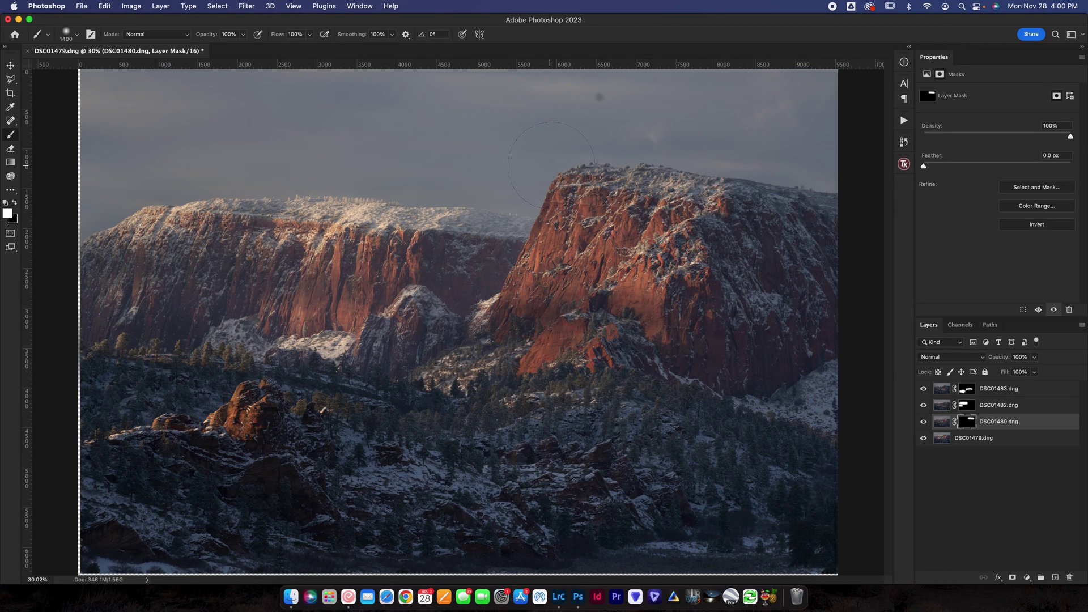
key("bracketright")
key("bracketright")
mouse_move(501, 109)
left_mouse_down()
mouse_move(107, 113)
mouse_move(312, 130)
mouse_move(175, 72)
left_mouse_up()
left_click(77, 34)
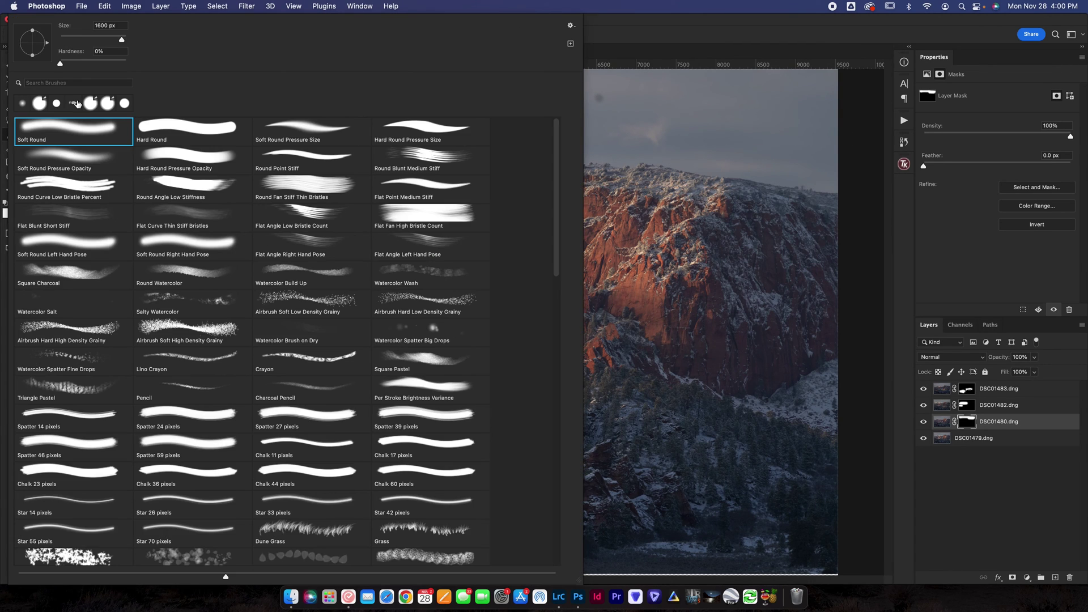
left_click(596, 37)
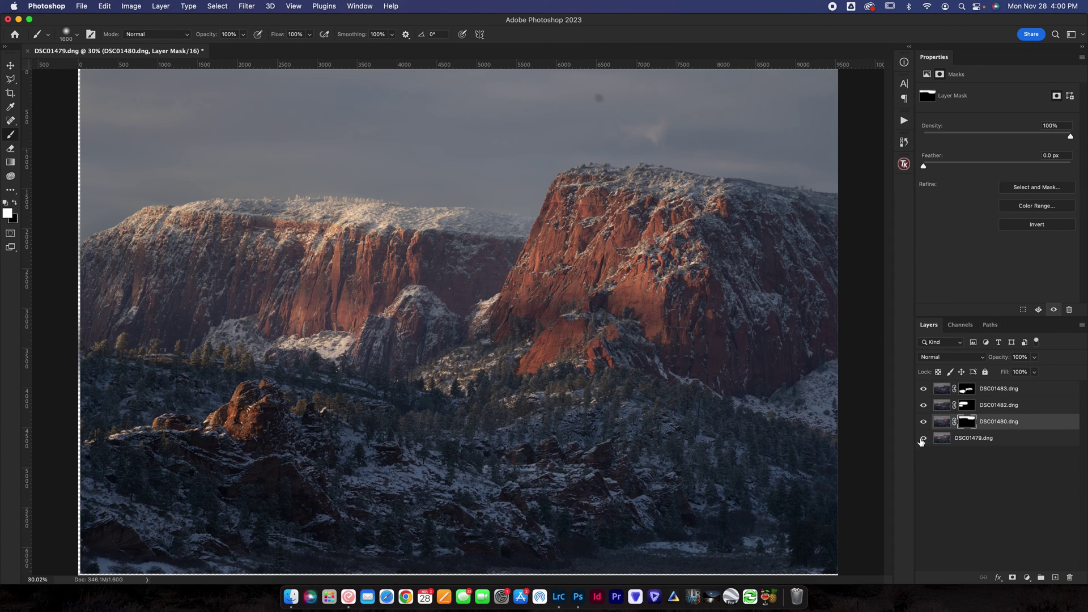
Review each masked layer's contribution by temporarily disabling and re-enabling its mask, and select the image of the DSC01483.dng layer.
mouse_move(925, 390)
left_mouse_down()
mouse_move(926, 428)
mouse_move(924, 389)
left_mouse_up()
left_click(965, 394, "shift")
left_click(966, 393, "shift")
left_click(966, 406, "shift")
left_click(967, 406, "shift")
left_click(970, 425, "shift")
left_click(971, 426, "shift")
left_click(937, 392)
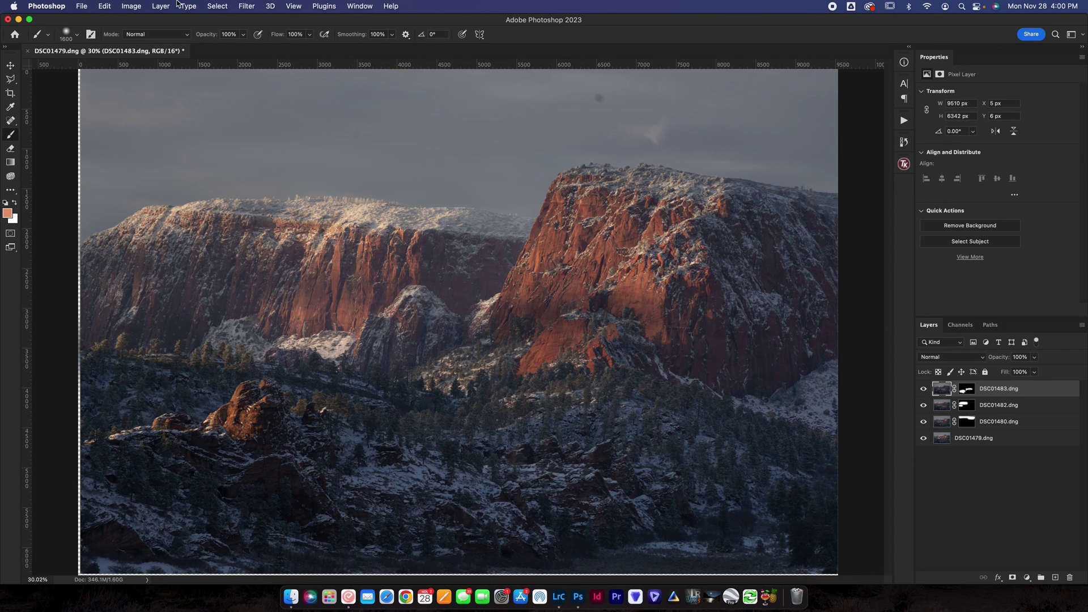
left_click(85, 6)
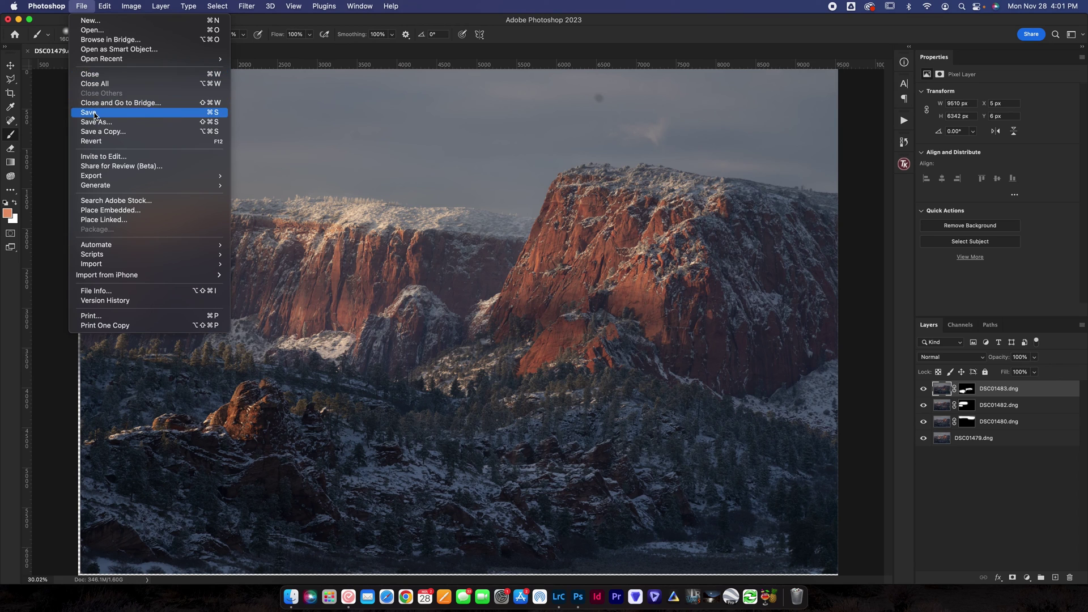
left_click(81, 5)
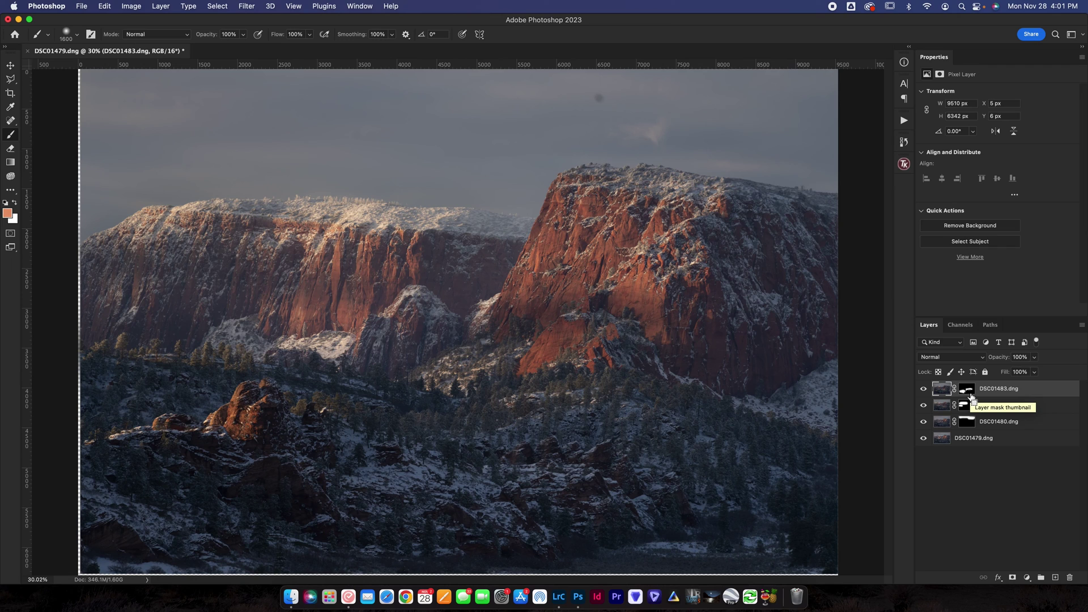
Stamp all visible layers into a new merged layer above DSC01483.dng and rename it Background.
key("super+alt+shift+e")
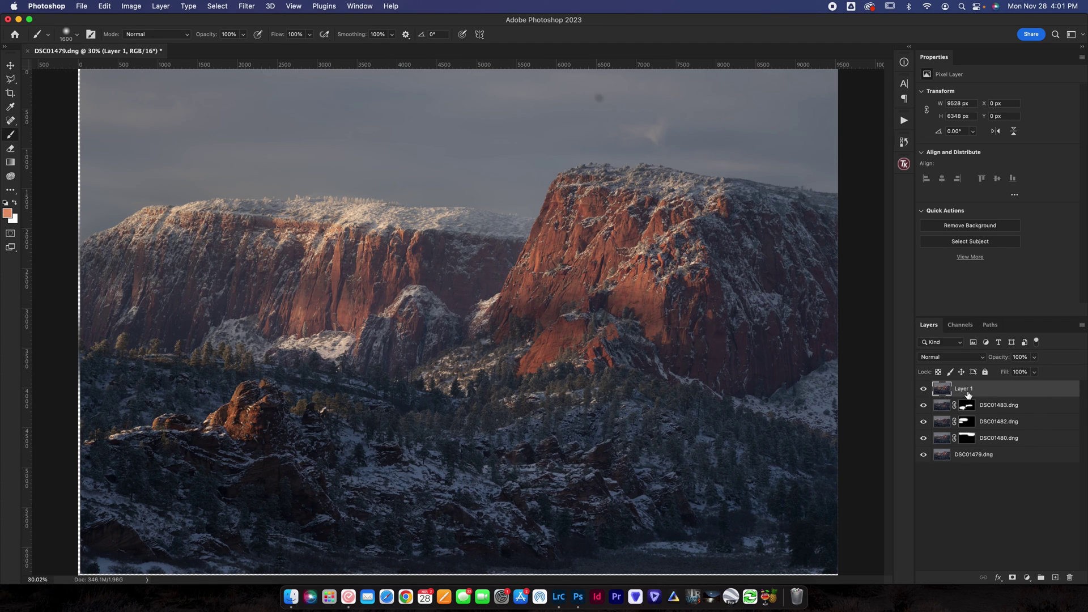
double_click(965, 389)
type("Background")
key("Return")
Show only the merged Background layer for a check, and turn the visibility of the four layers below back on.
left_click(926, 390, "alt")
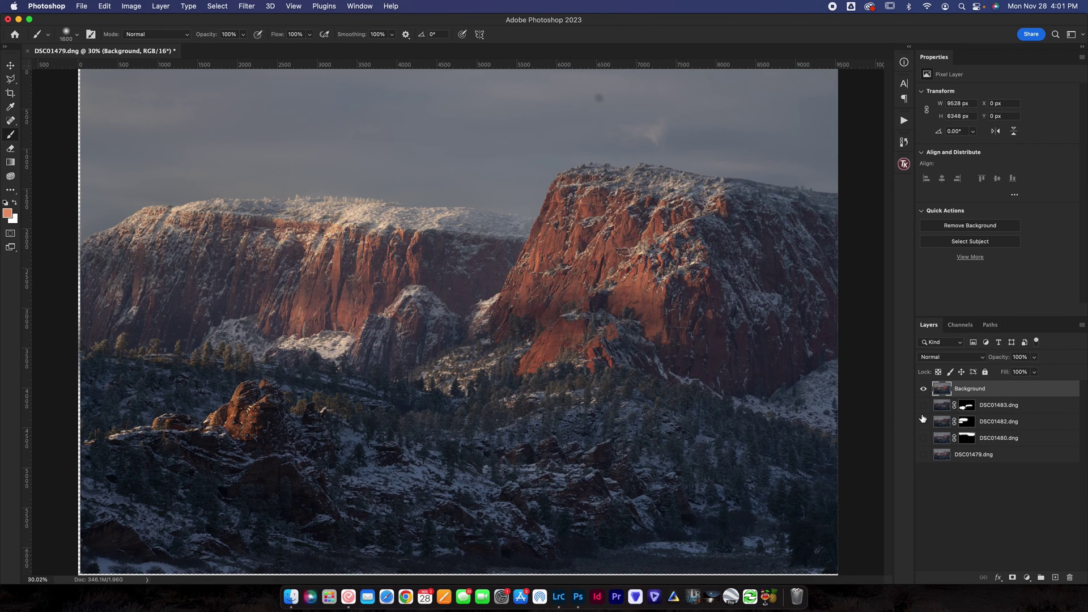
left_click_drag(924, 405, 926, 468)
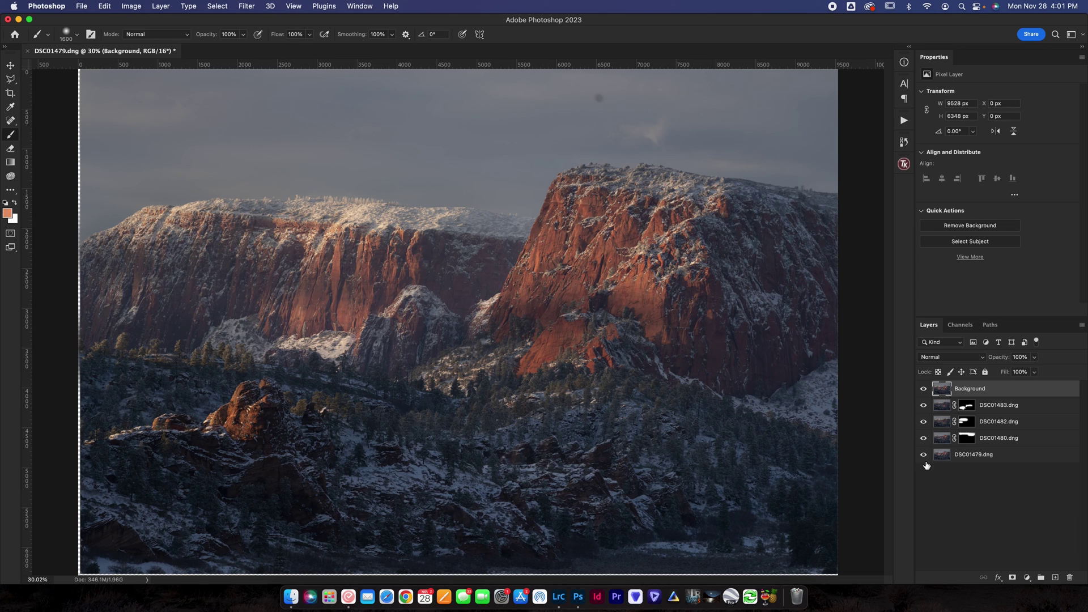